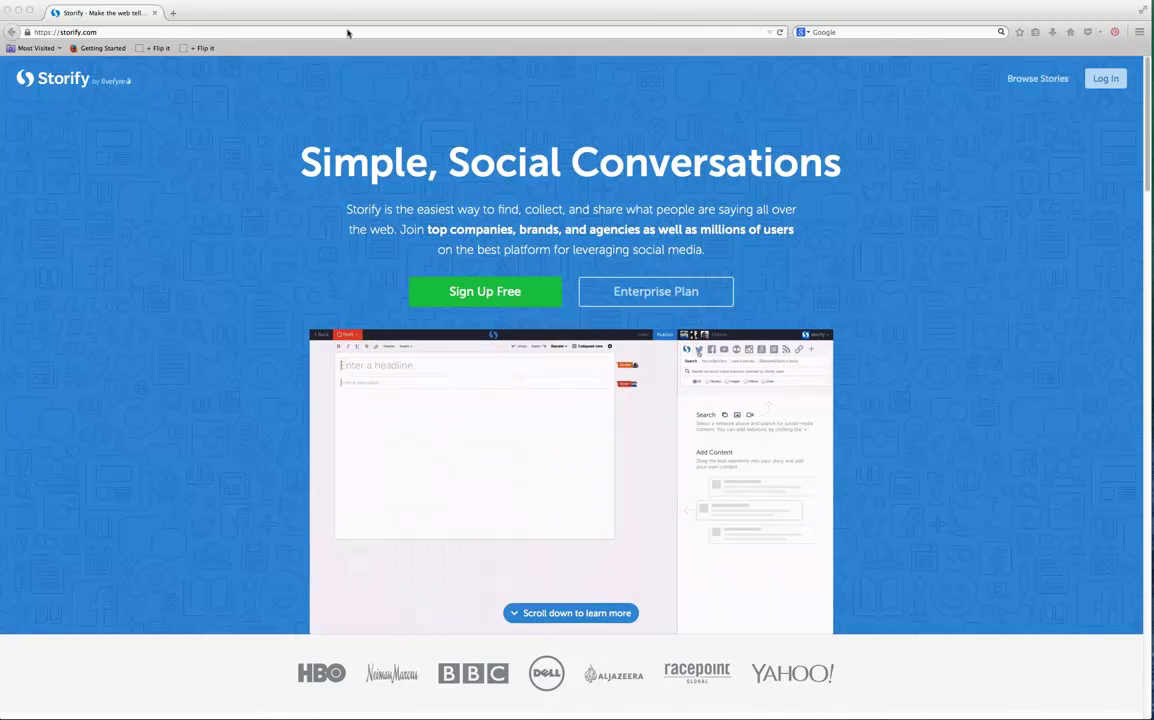
- Sign in to Storify with the Twitter account and authorize access
{"action": "left_click", "coordinate": [182, 30]}
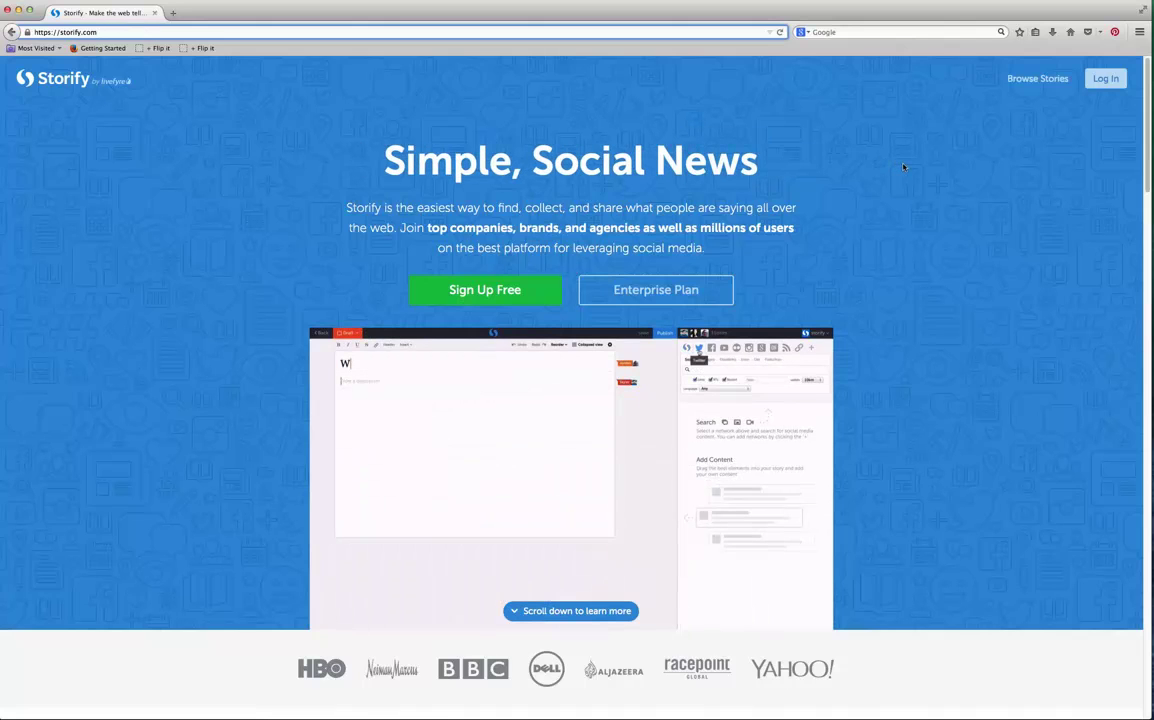
{"action": "left_click", "coordinate": [1101, 80]}
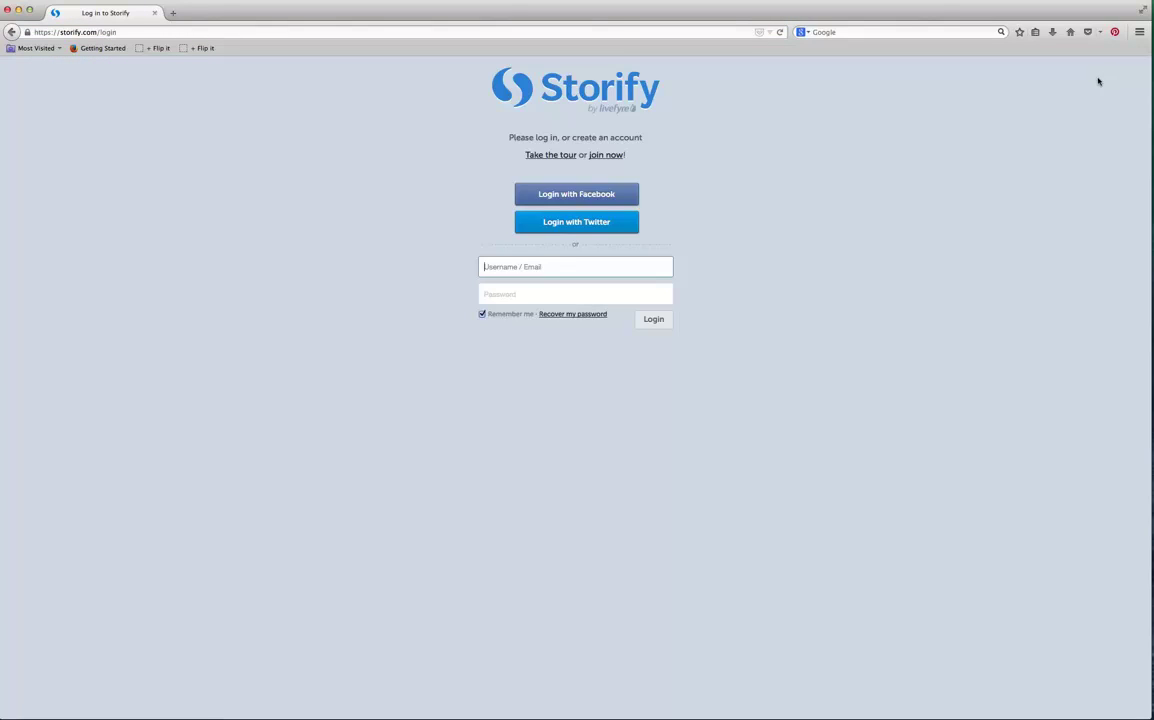
{"action": "left_click", "coordinate": [576, 223]}
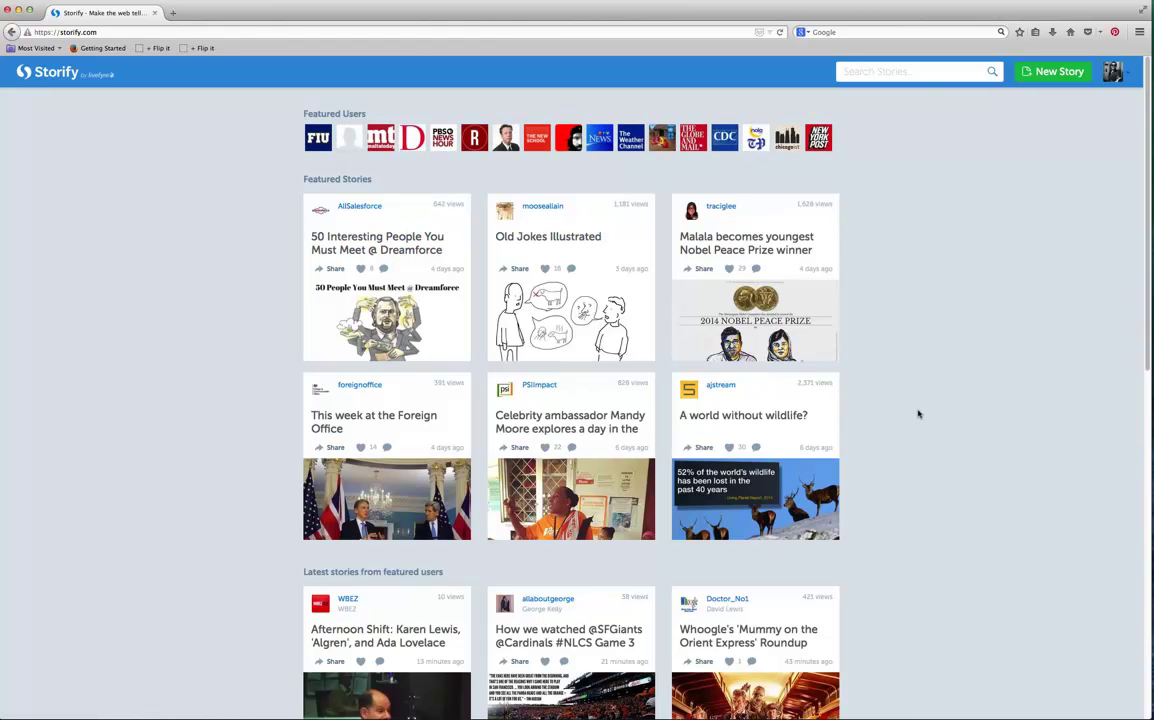
{"action": "scroll", "coordinate": [918, 414], "scroll_direction": "down", "scroll_amount": 4}
{"action": "scroll", "coordinate": [911, 413], "scroll_direction": "down", "scroll_amount": 5}
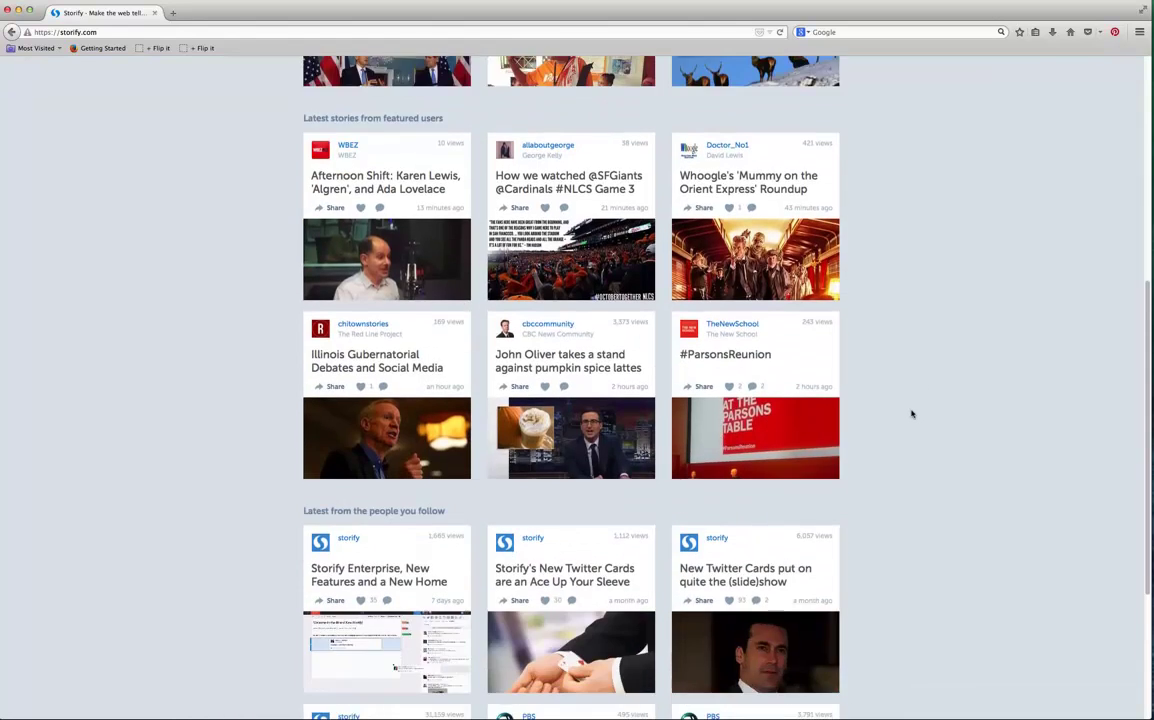
{"action": "scroll", "coordinate": [909, 411], "scroll_direction": "up", "scroll_amount": 9}
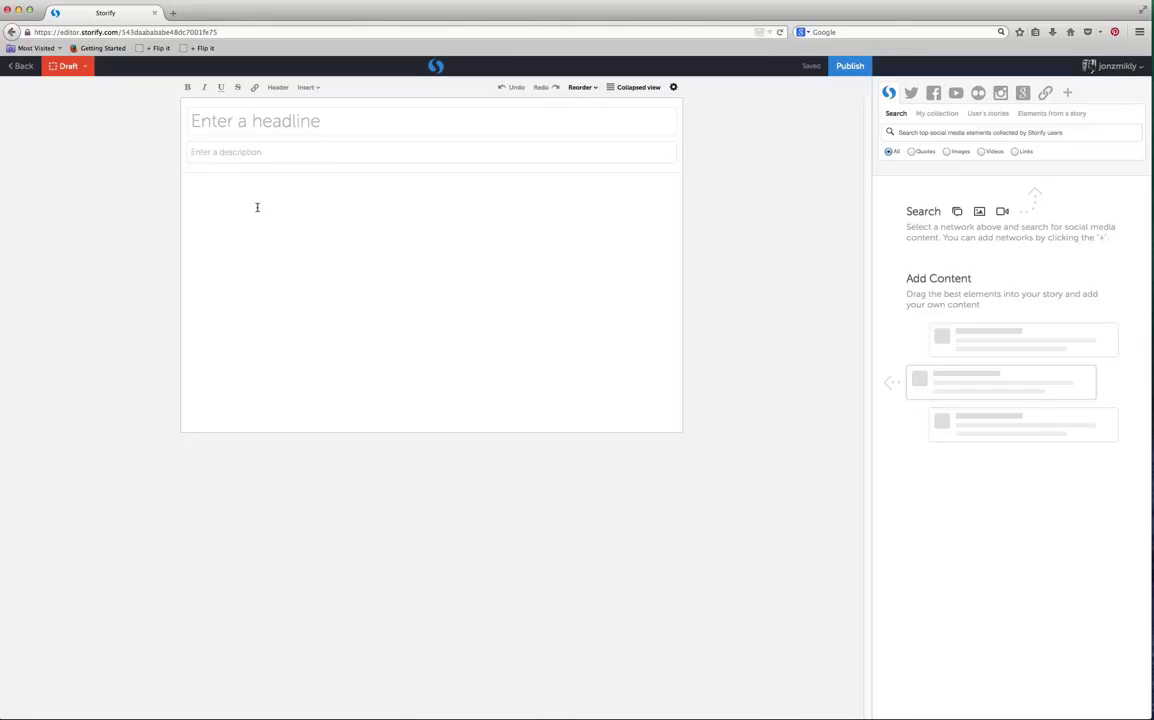
- Enter headline 'Bobcats Take on UL Lafayette' and a description of tonight's 8pm ET Ragin' Cajuns game
{"action": "left_click", "coordinate": [256, 118]}
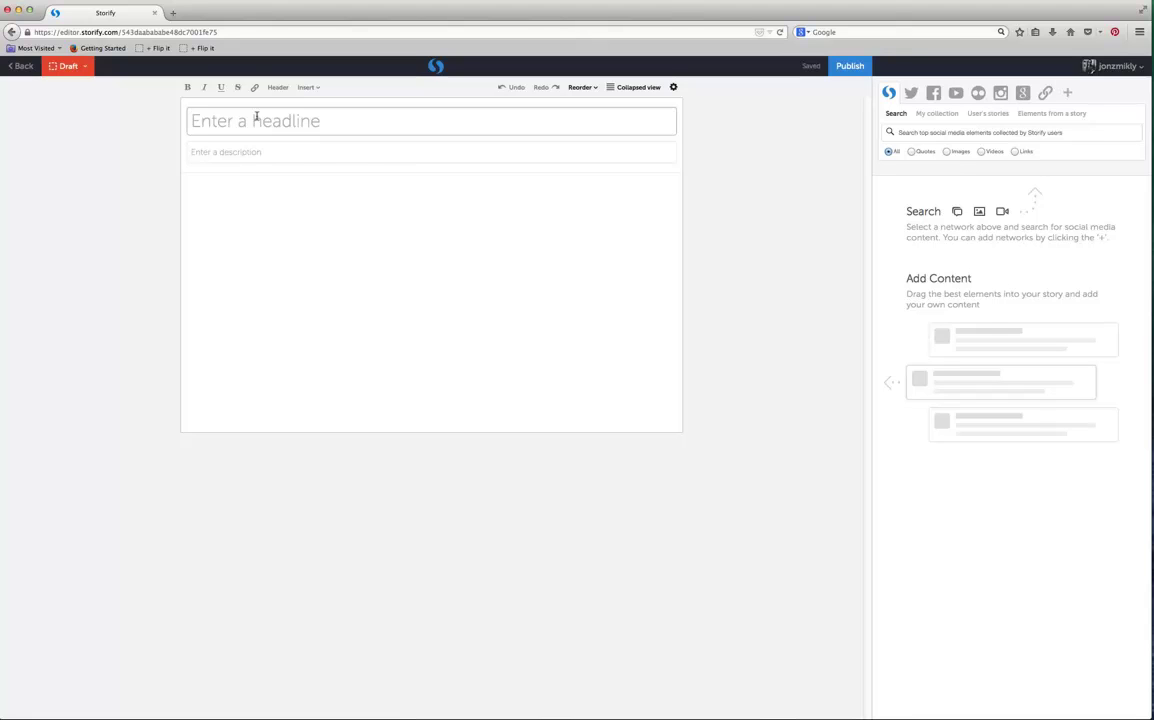
{"action": "type", "text": "Bobcat"}
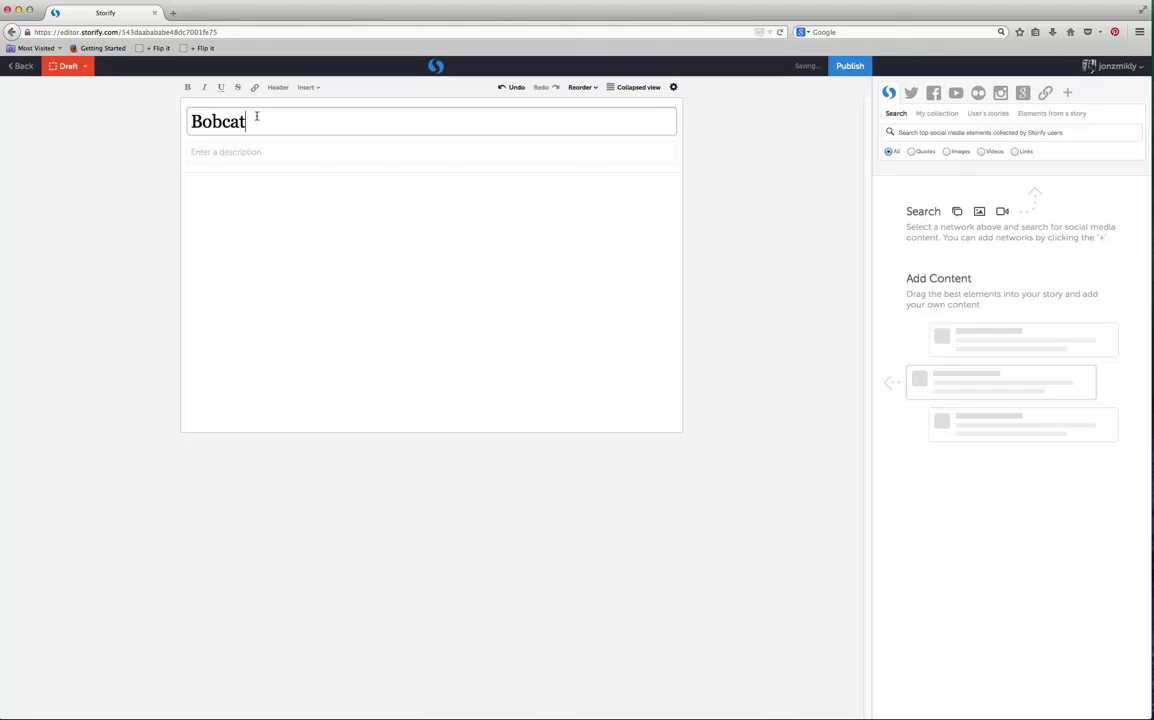
{"action": "type", "text": "s Take on U"}
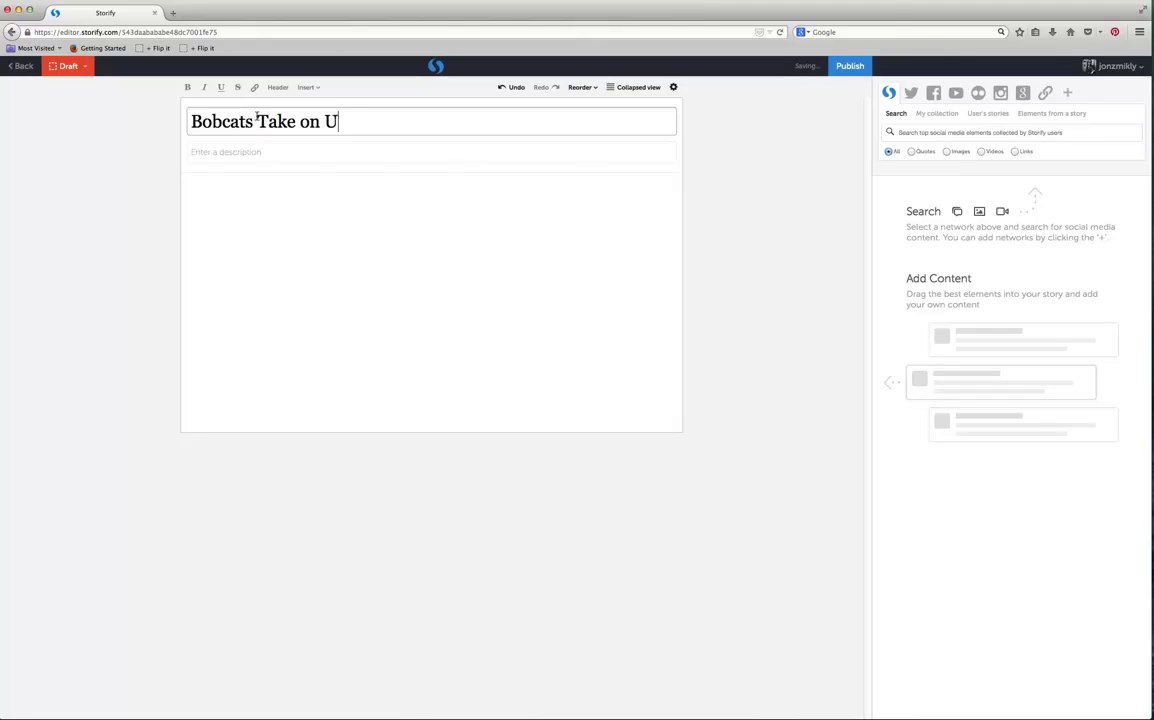
{"action": "type", "text": "L Lafayette"}
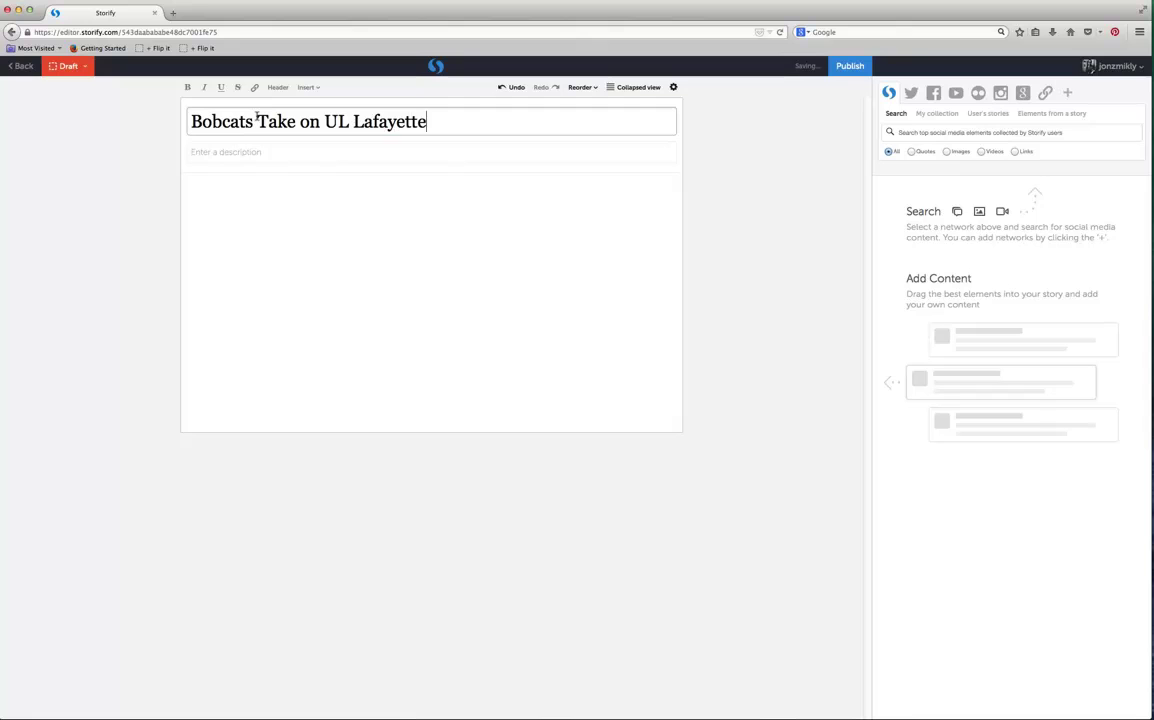
{"action": "left_click", "coordinate": [222, 147]}
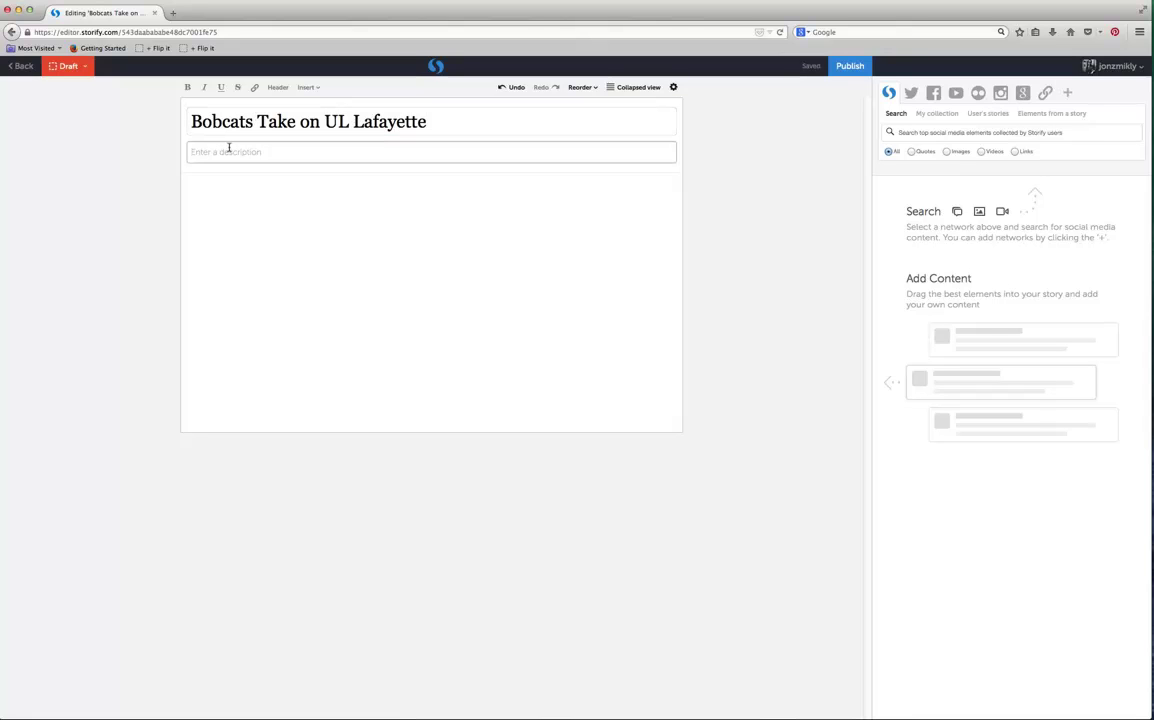
{"action": "type", "text": "The Texas State Bobcat"}
{"action": "type", "text": "UL L"}
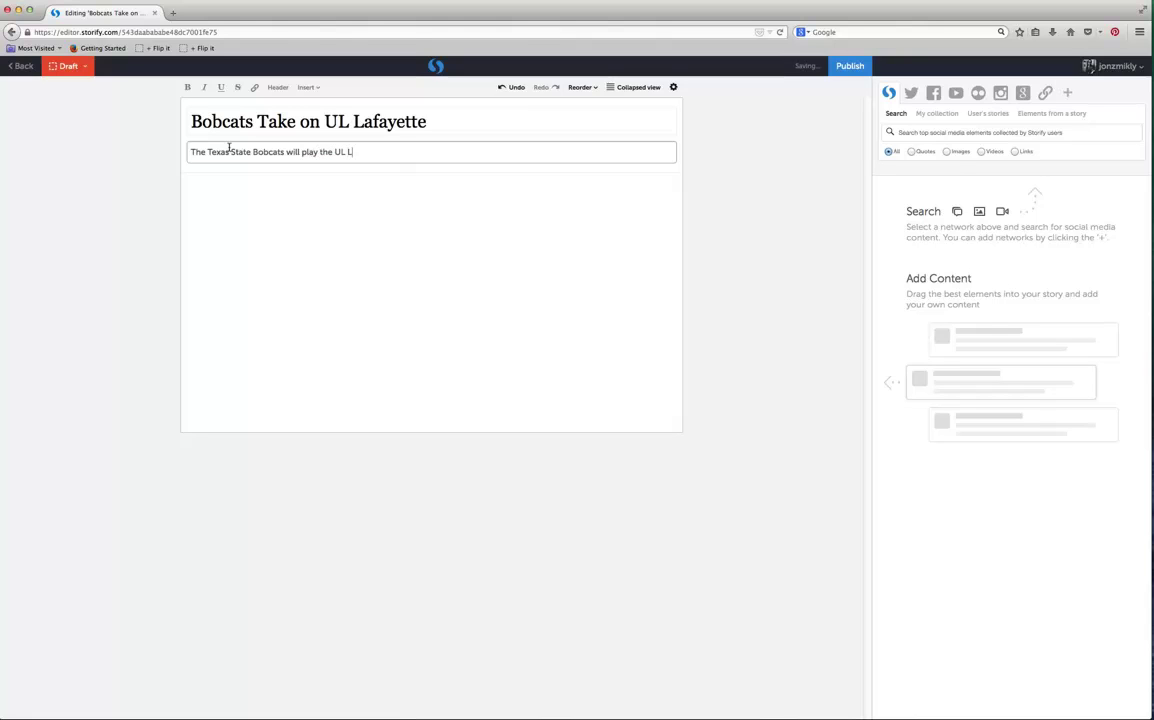
{"action": "type", "text": "Af"}
{"action": "key", "text": "BackSpace"}
{"action": "key", "text": "BackSpace"}
{"action": "type", "text": "afayette Ragin' Cajuns tonight at "}
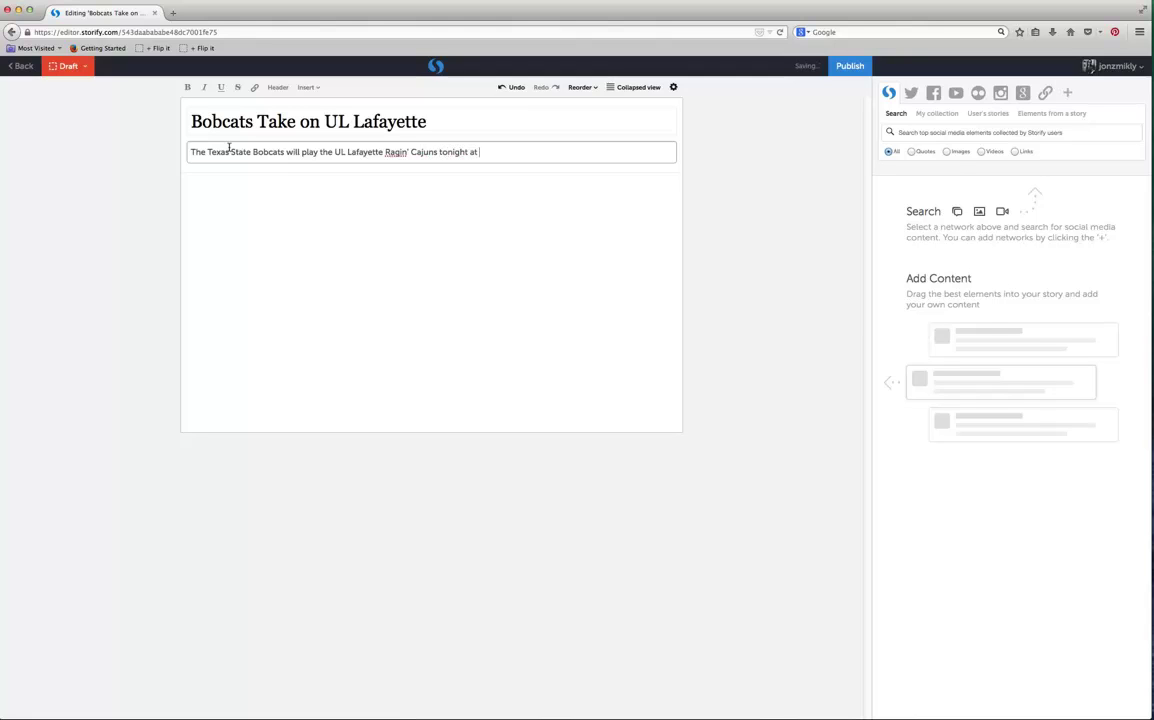
{"action": "type", "text": "8pm ET"}
- Switch the content source to Twitter and insert a text block below the description
{"action": "left_click", "coordinate": [912, 126]}
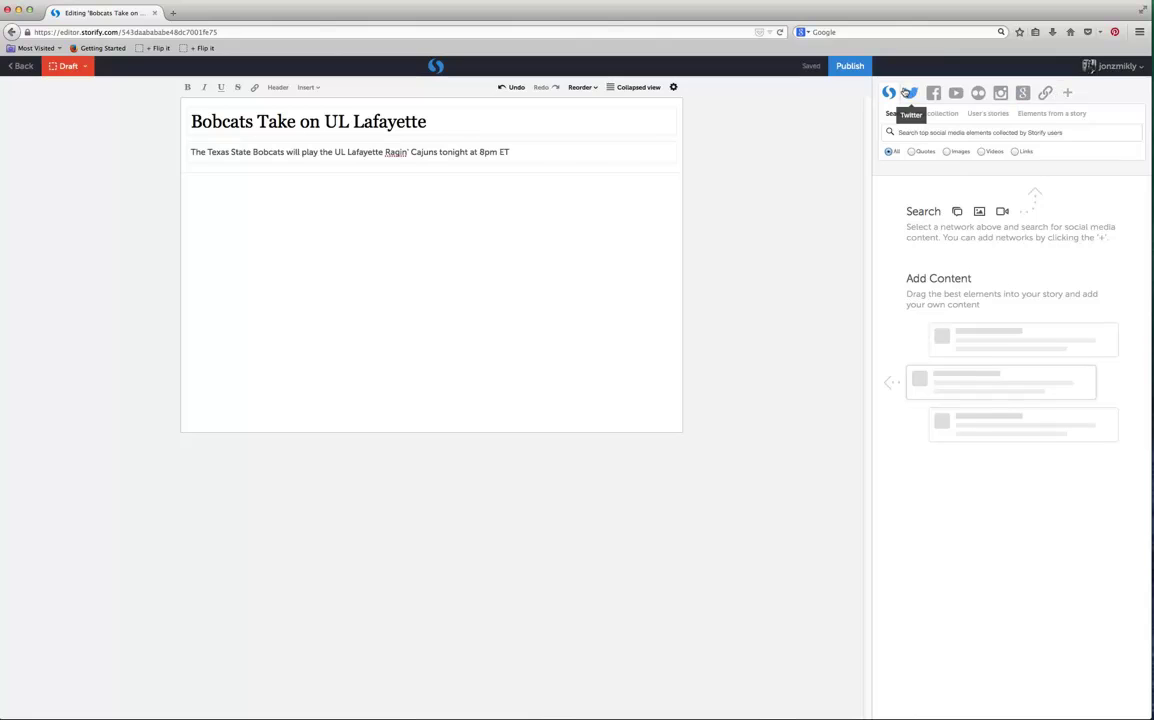
{"action": "left_click", "coordinate": [905, 92]}
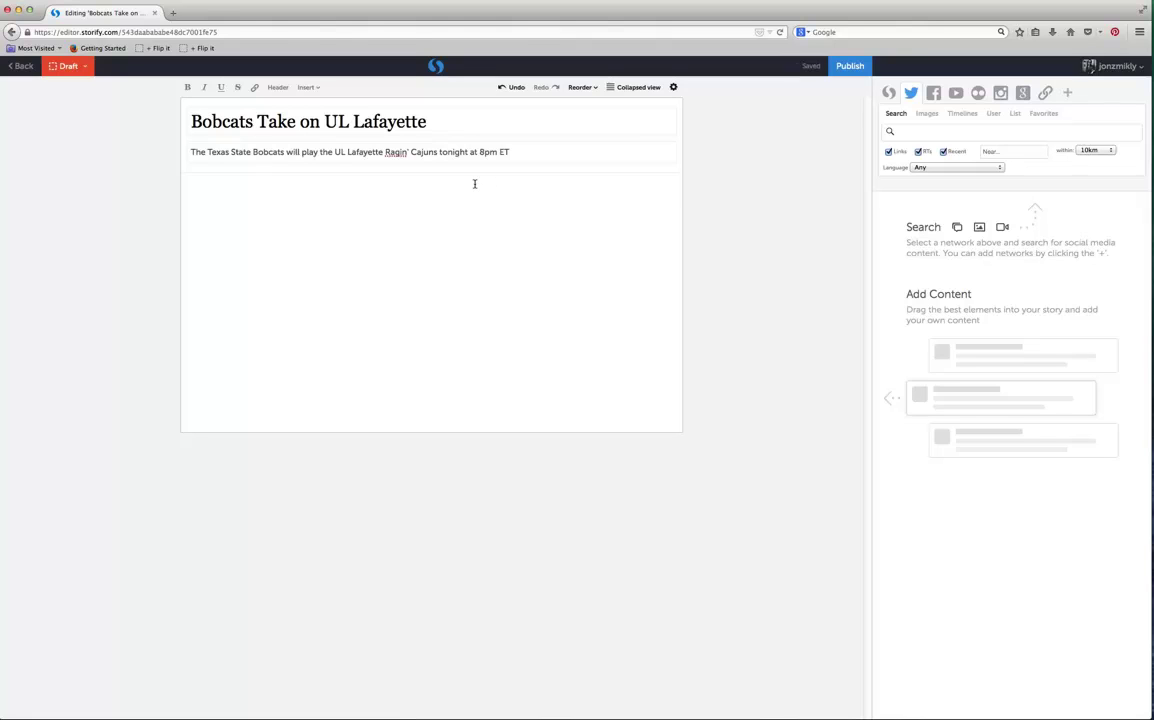
{"action": "left_click", "coordinate": [475, 184]}
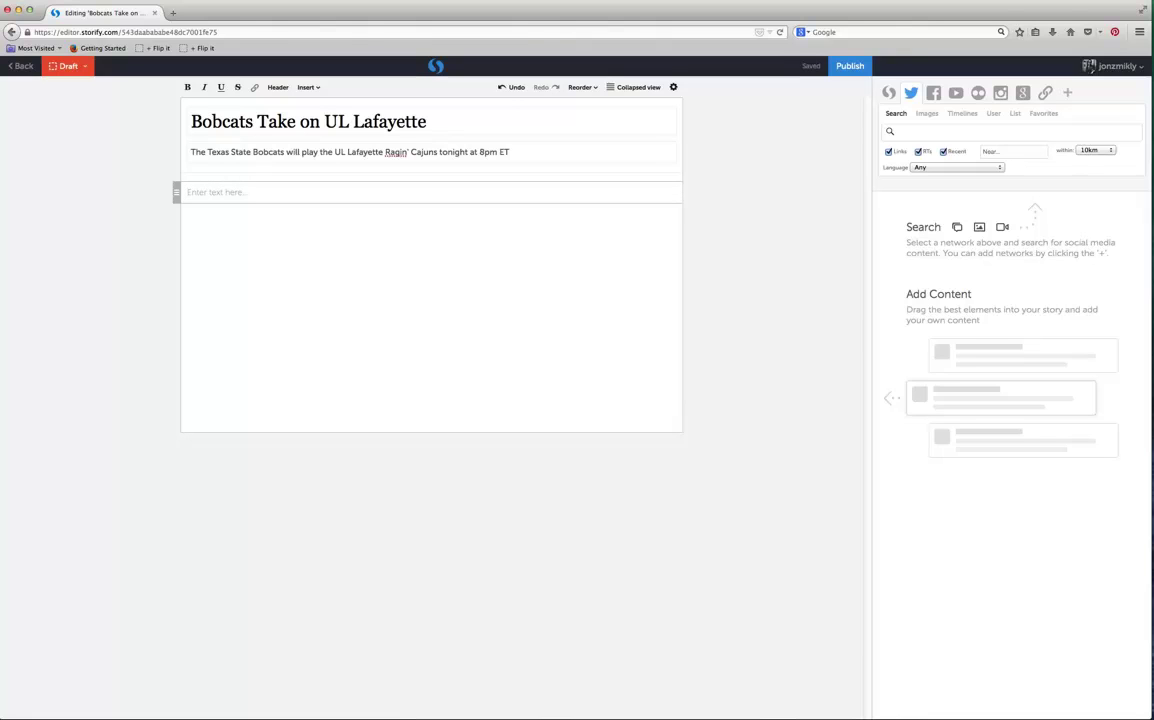
- Paste the intro paragraph about tonight's San Marcos game into the text block and start a #TXST Twitter search
{"action": "key", "text": "super+Tab"}
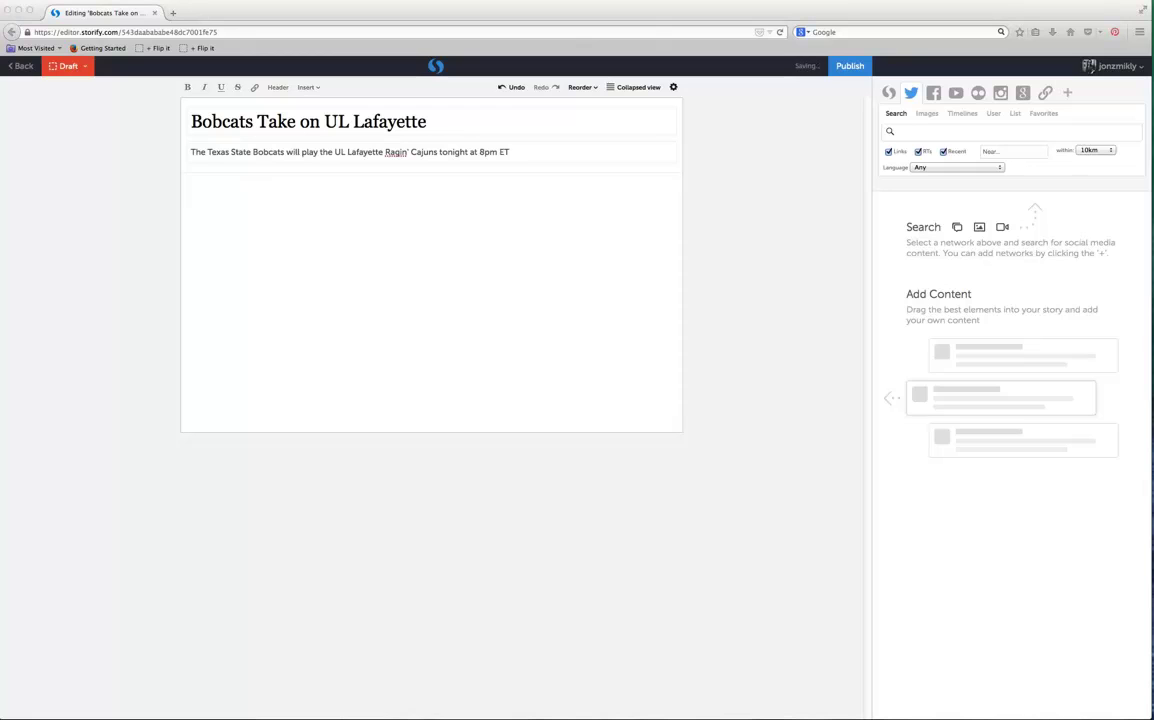
{"action": "left_click", "coordinate": [232, 182]}
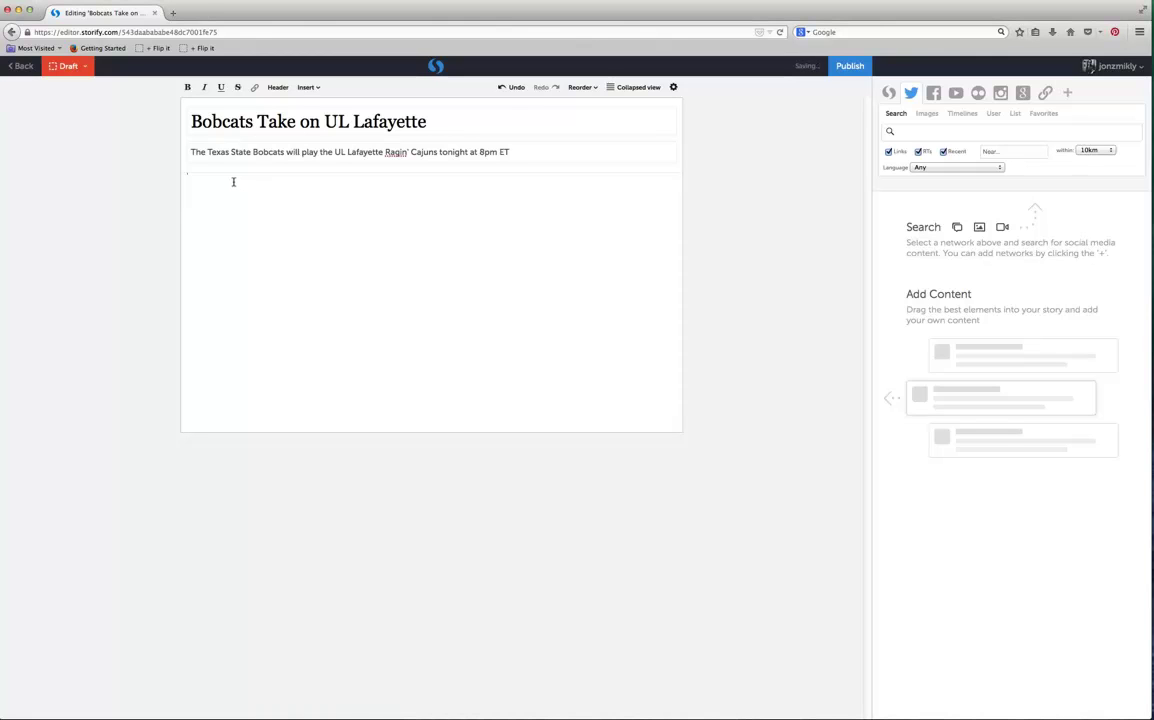
{"action": "left_click", "coordinate": [232, 182]}
{"action": "type", "text": "The Texas State bobcats are taking on the UL Lafayette Ragin' Cajuns tonight at Texas State University in San Marcos, Texas. Here's how some students are getting ready for the game tonight:"}
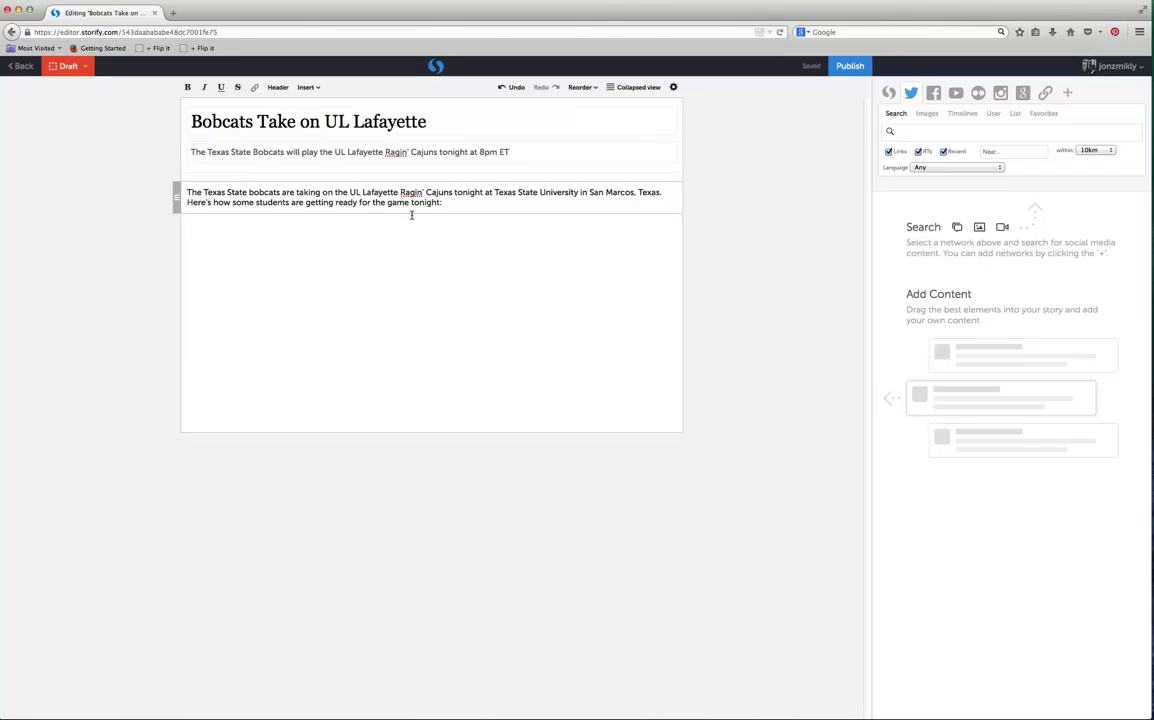
{"action": "left_click_drag", "start_coordinate": [411, 201], "coordinate": [172, 184]}
{"action": "left_click", "coordinate": [232, 211]}
{"action": "left_click", "coordinate": [228, 203]}
{"action": "left_click", "coordinate": [913, 125]}
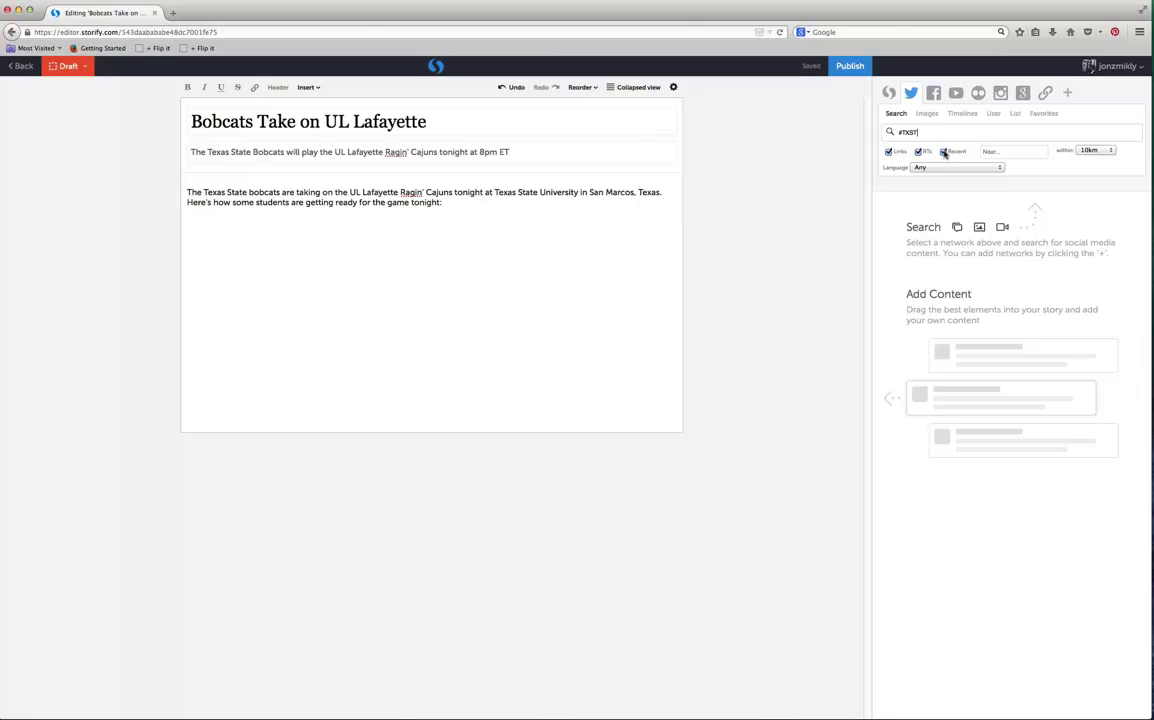
- Run the #TXST Twitter search and scroll through the results
{"action": "left_click", "coordinate": [1004, 148]}
{"action": "left_click", "coordinate": [943, 131]}
{"action": "key", "text": "Return"}
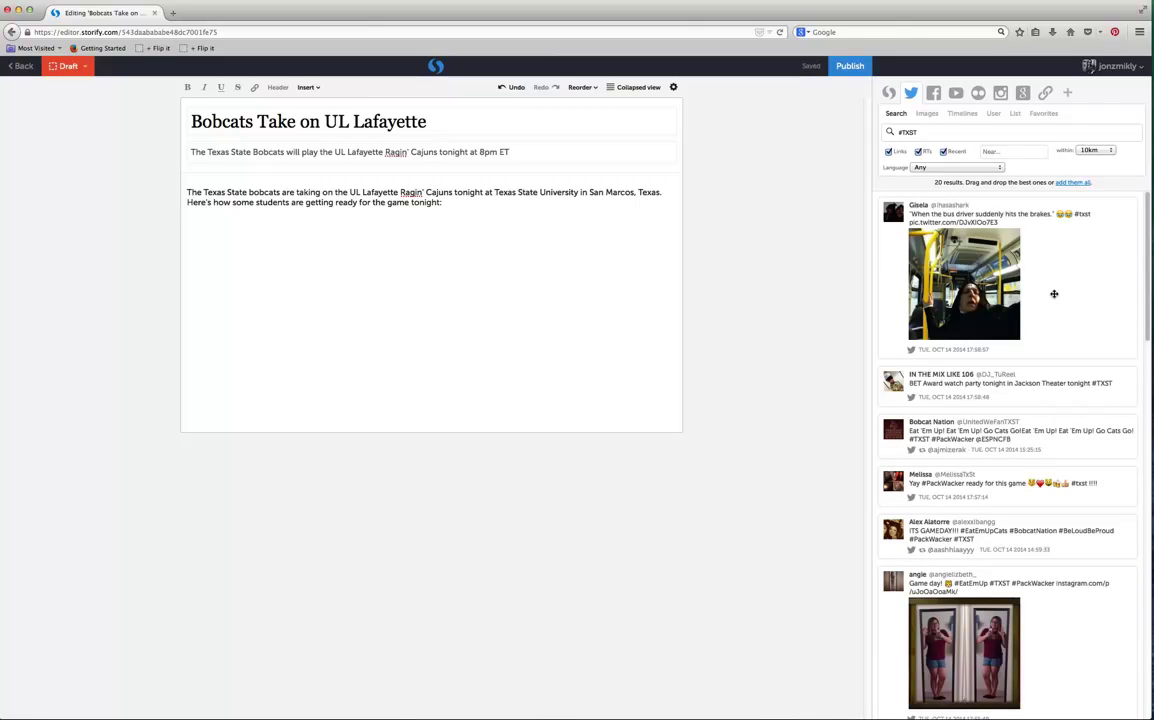
{"action": "scroll", "coordinate": [1045, 292], "scroll_direction": "down", "scroll_amount": 3}
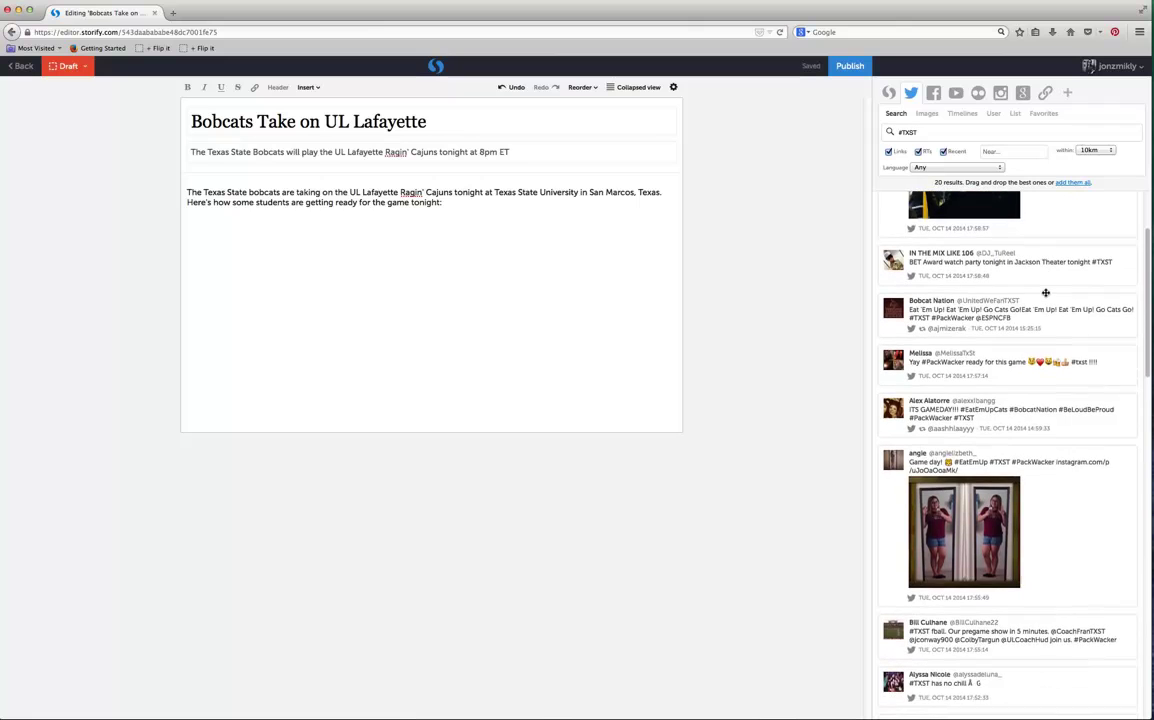
{"action": "scroll", "coordinate": [1045, 292], "scroll_direction": "down", "scroll_amount": 1}
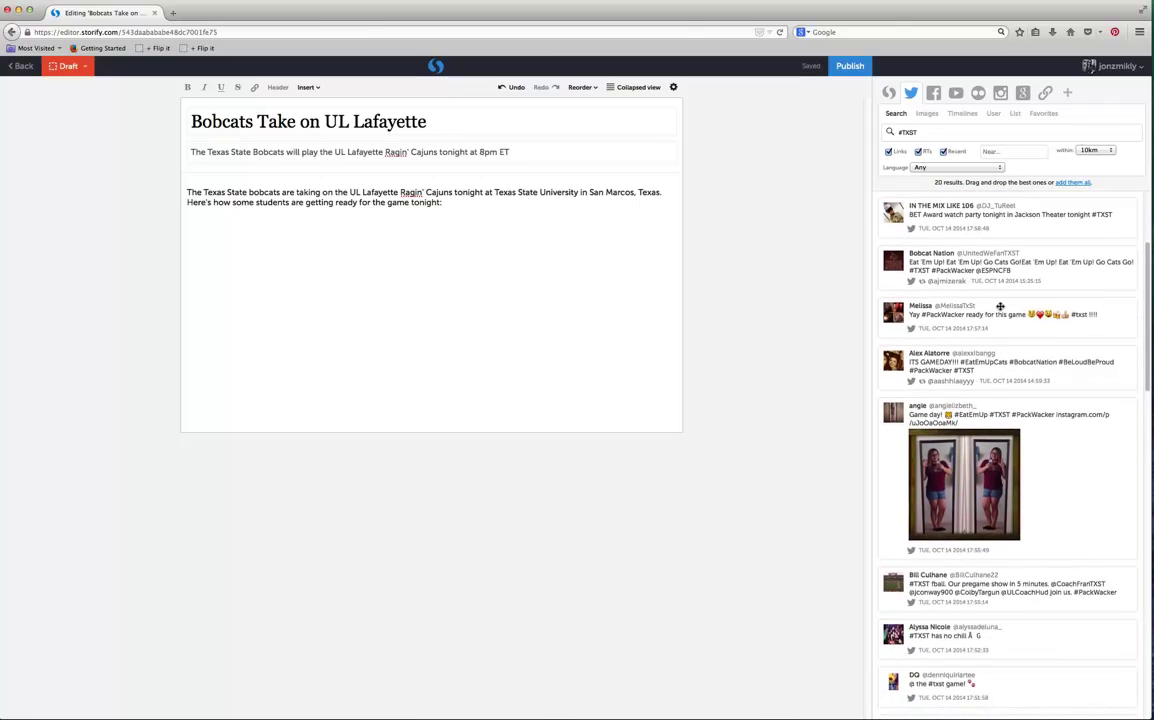
{"action": "scroll", "coordinate": [1000, 306], "scroll_direction": "down", "scroll_amount": 1}
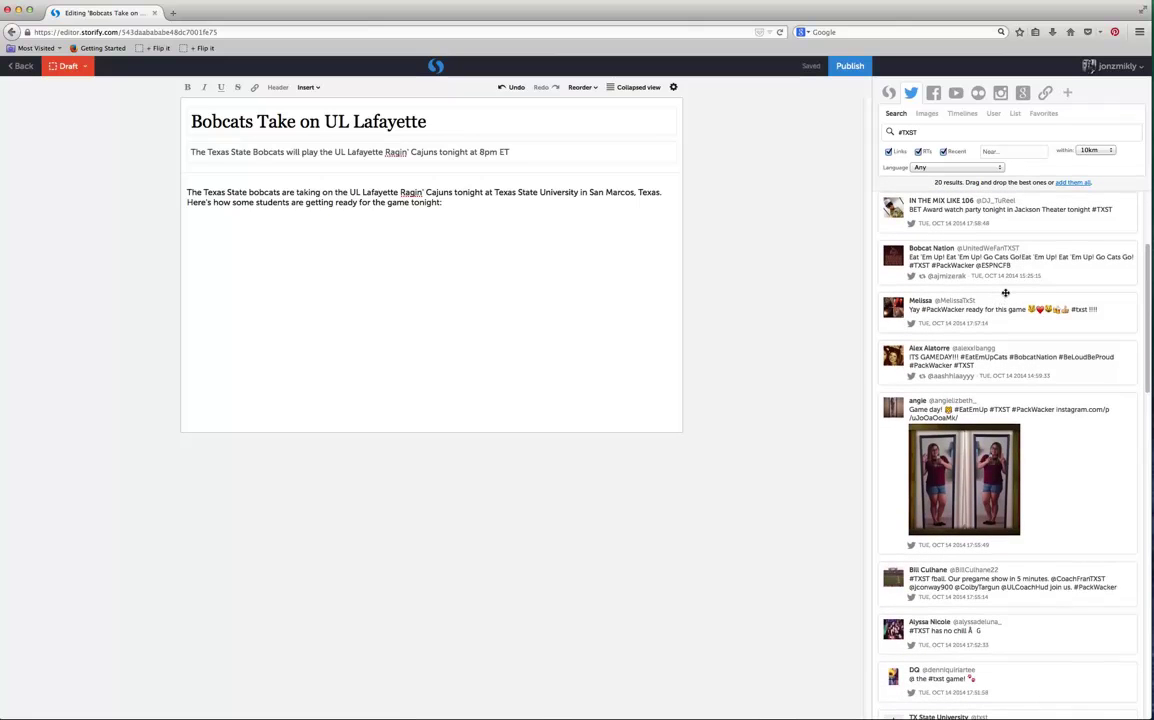
{"action": "scroll", "coordinate": [1005, 292], "scroll_direction": "down", "scroll_amount": 1}
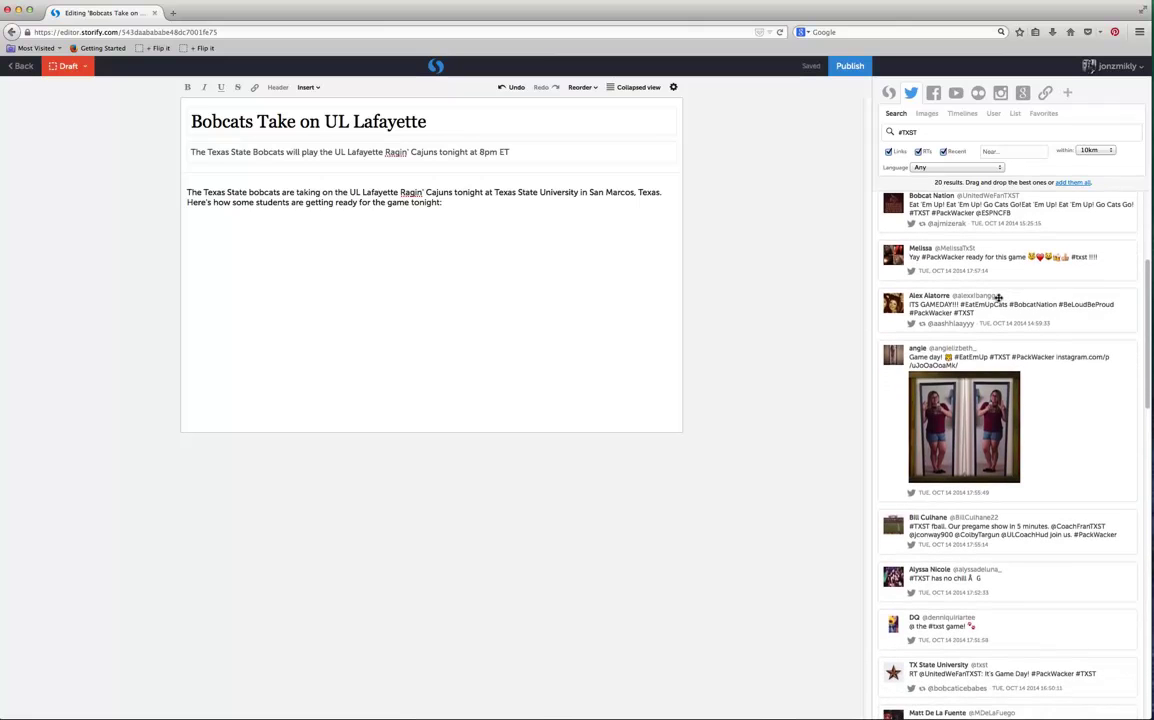
- Add the ITS GAMEDAY, mirror-photo game-day and getting-ready tweets below the intro paragraph
{"action": "left_click_drag", "start_coordinate": [1003, 290], "coordinate": [501, 252]}
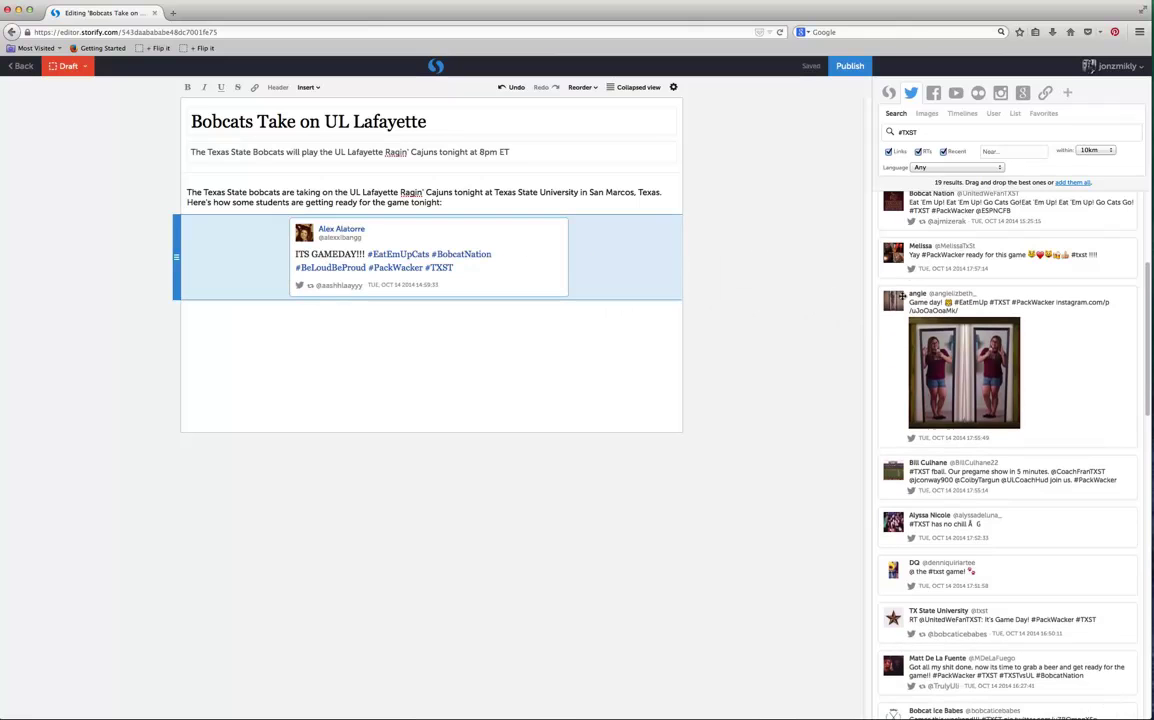
{"action": "scroll", "coordinate": [1050, 345], "scroll_direction": "down", "scroll_amount": 1}
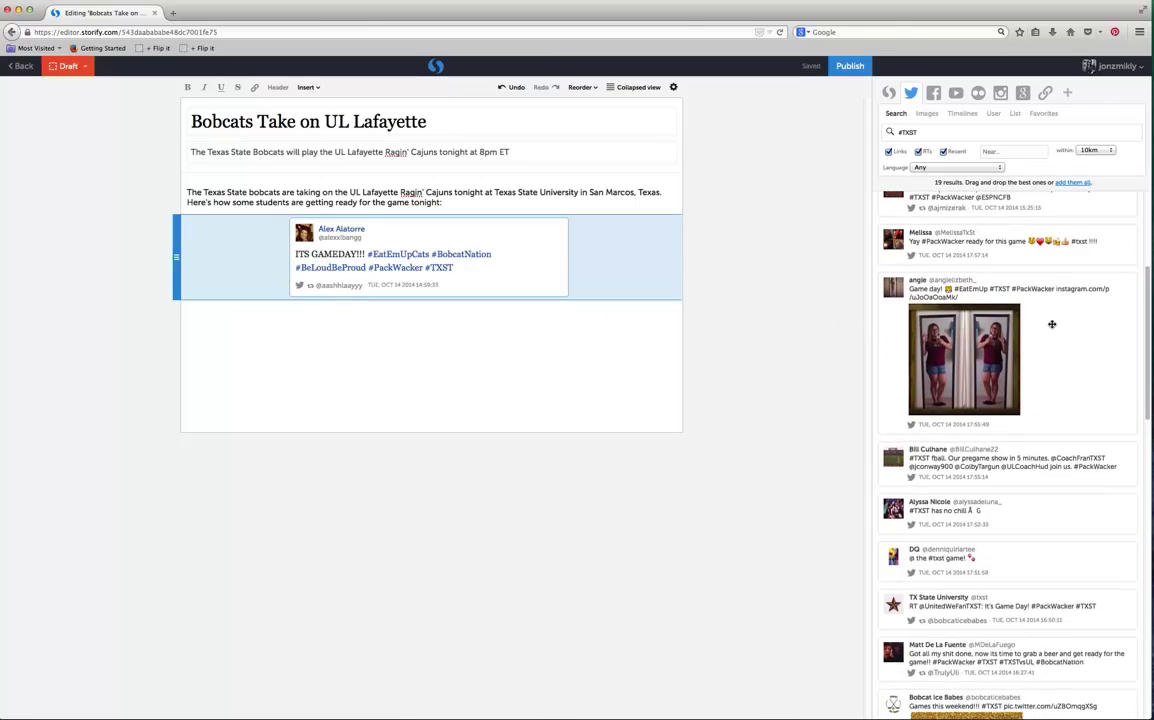
{"action": "left_click_drag", "start_coordinate": [1052, 336], "coordinate": [556, 343]}
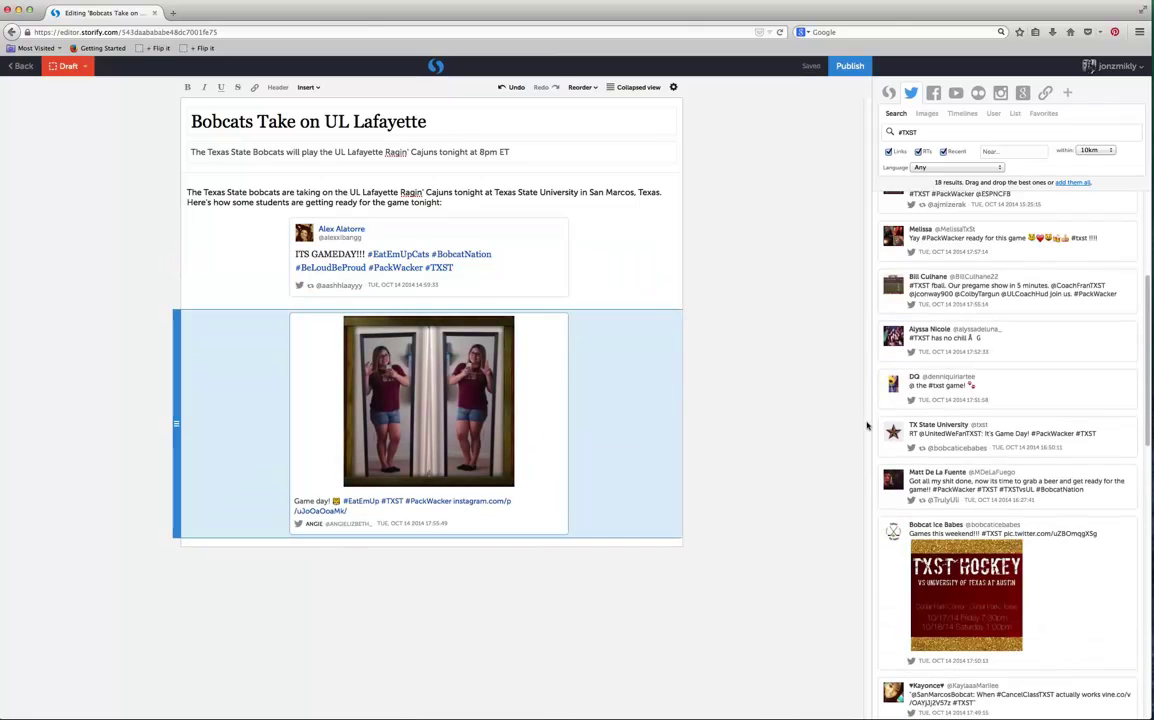
{"action": "scroll", "coordinate": [1015, 388], "scroll_direction": "down", "scroll_amount": 1}
{"action": "scroll", "coordinate": [1015, 388], "scroll_direction": "down", "scroll_amount": 5}
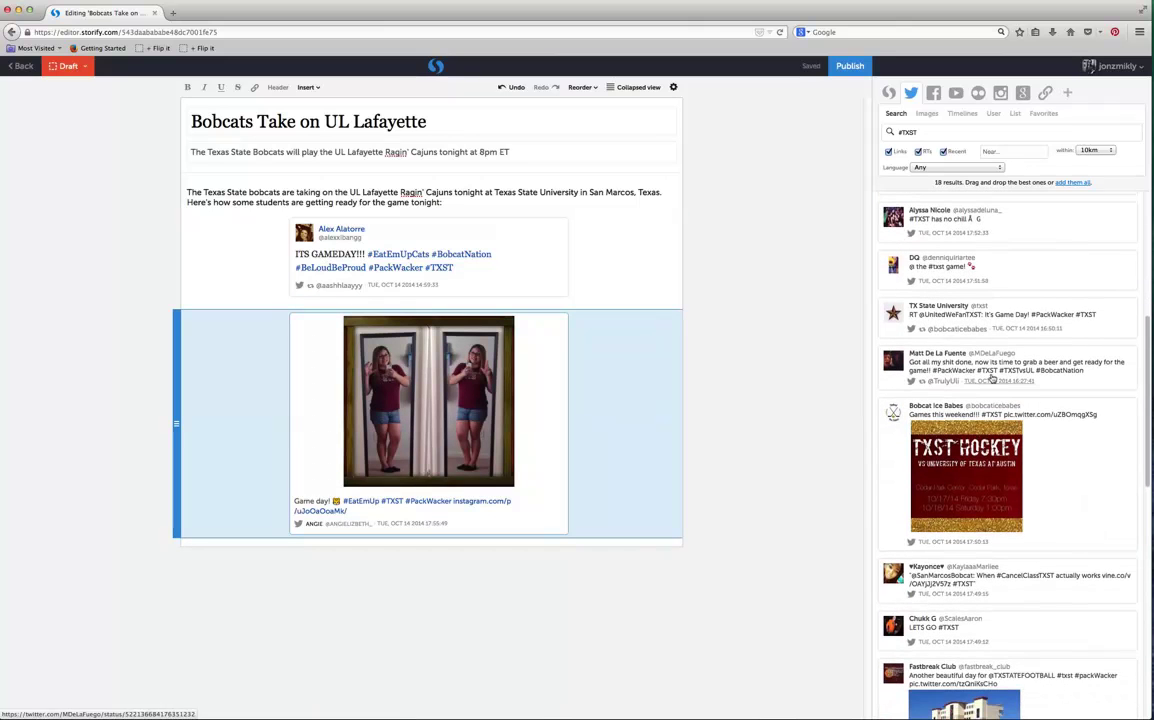
{"action": "scroll", "coordinate": [1045, 370], "scroll_direction": "down", "scroll_amount": 2}
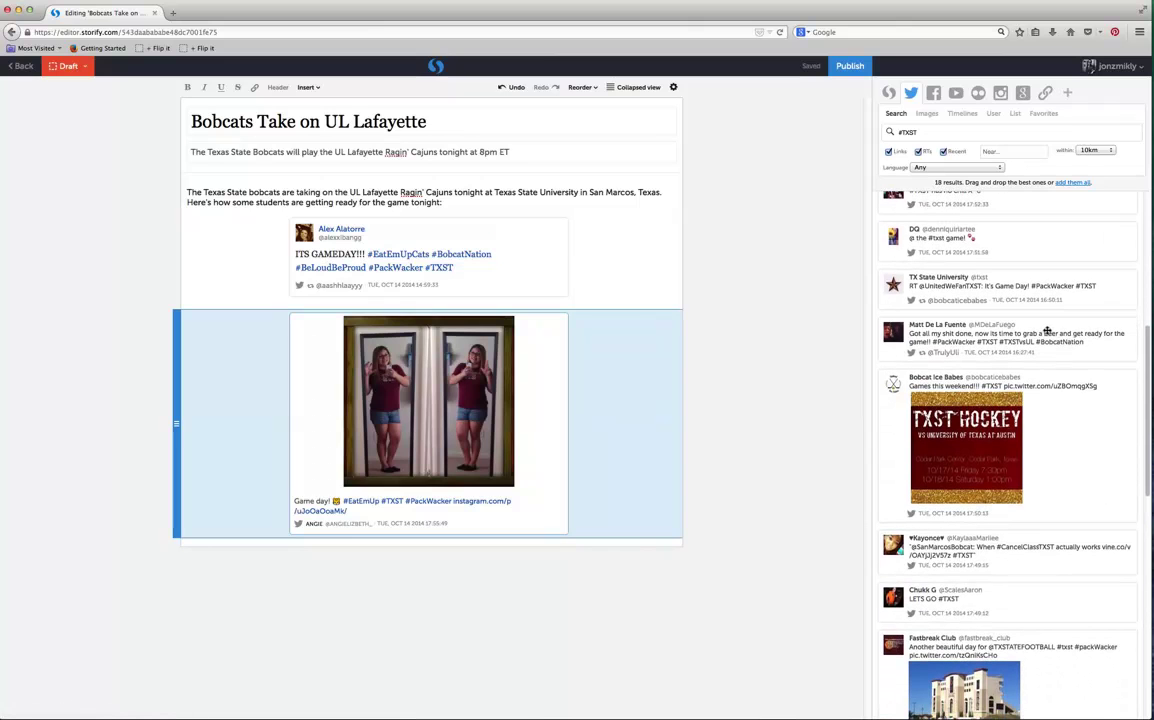
{"action": "left_click_drag", "start_coordinate": [1045, 325], "coordinate": [472, 538]}
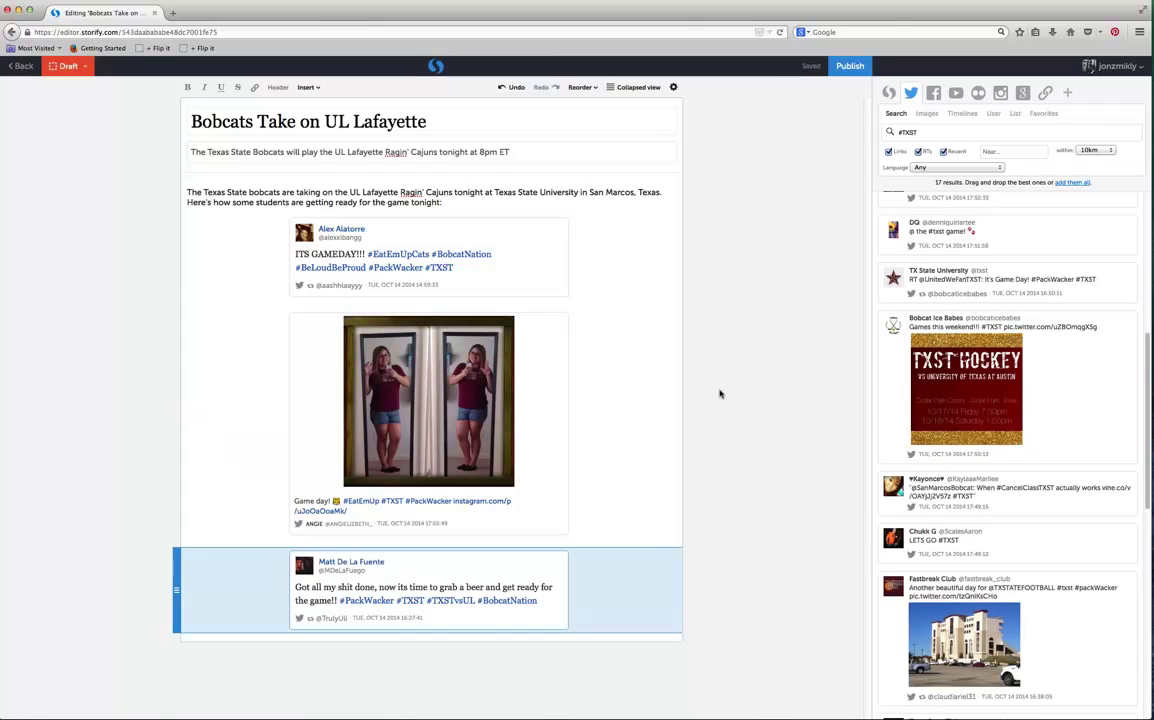
{"action": "scroll", "coordinate": [831, 420], "scroll_direction": "down", "scroll_amount": 4}
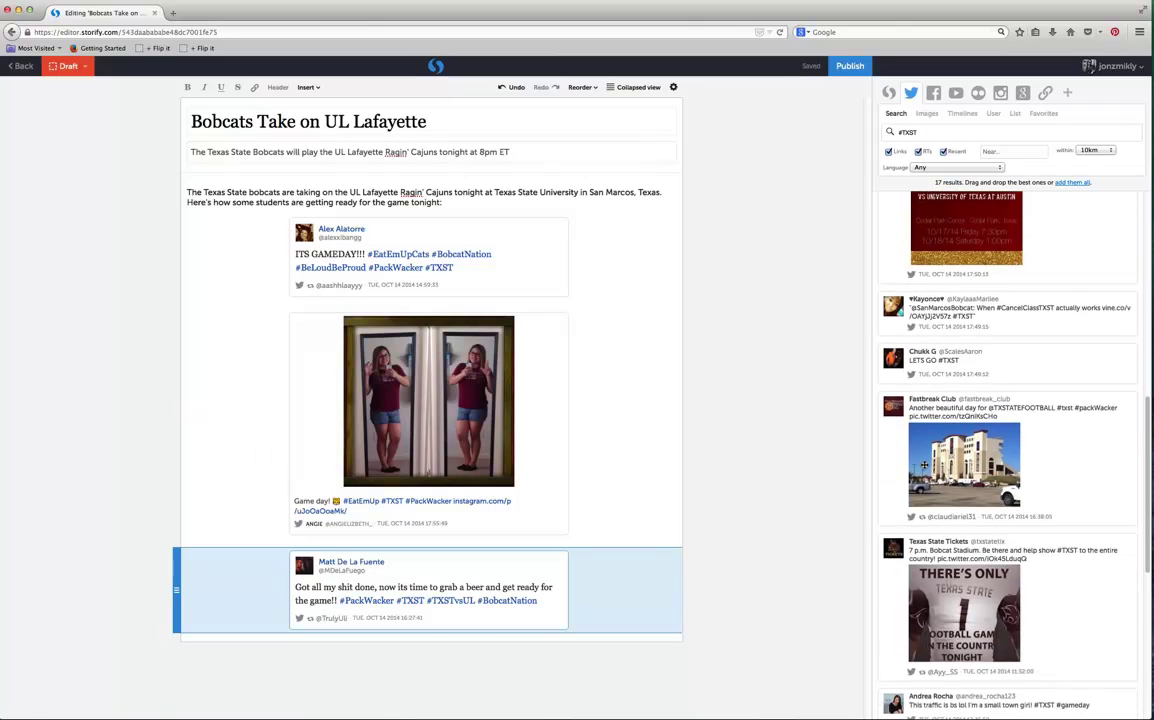
- Add a text block below the last tweet reading 'Tonight is also Faculty and Staff appreciation night.'
{"action": "left_click", "coordinate": [579, 634]}
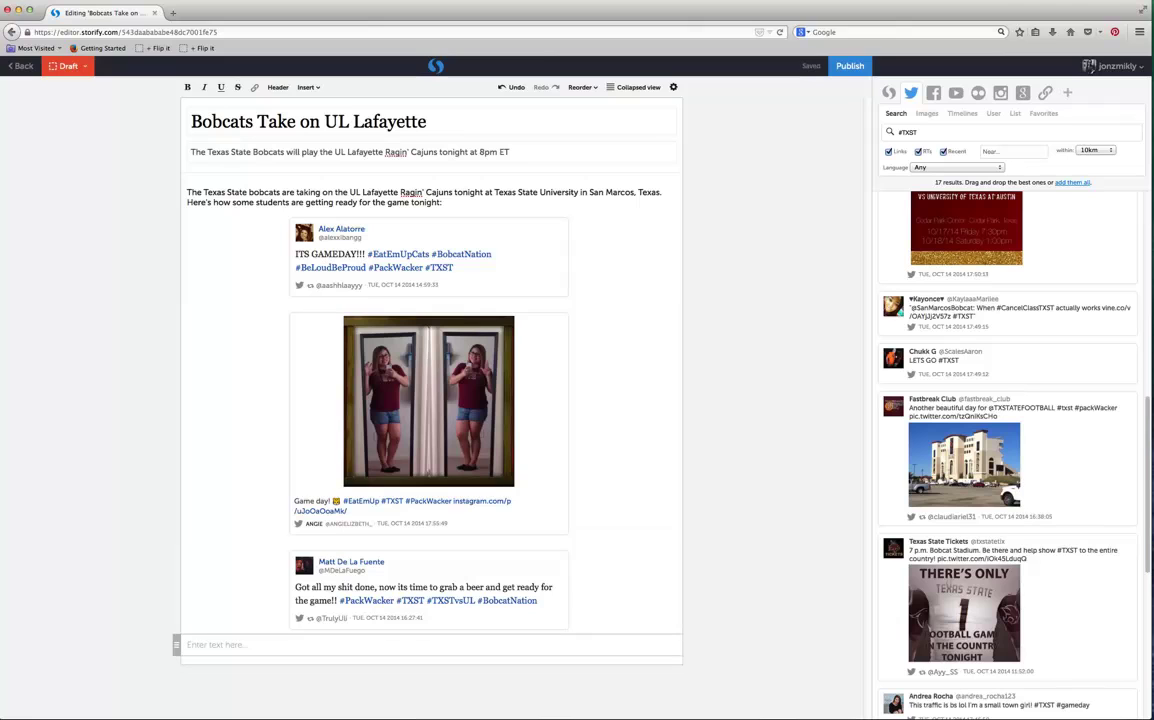
{"action": "key", "text": "super+Tab"}
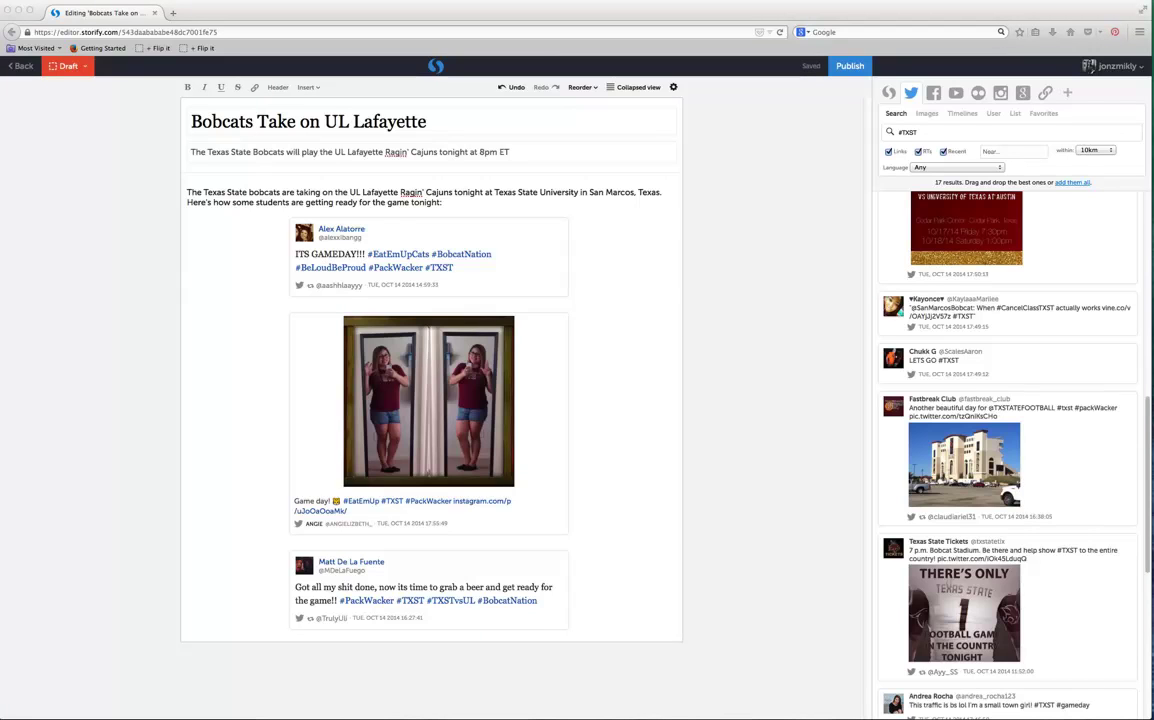
{"action": "left_click", "coordinate": [345, 638]}
{"action": "type", "text": "Tonight is also Faculty and Staff appreciation night."}
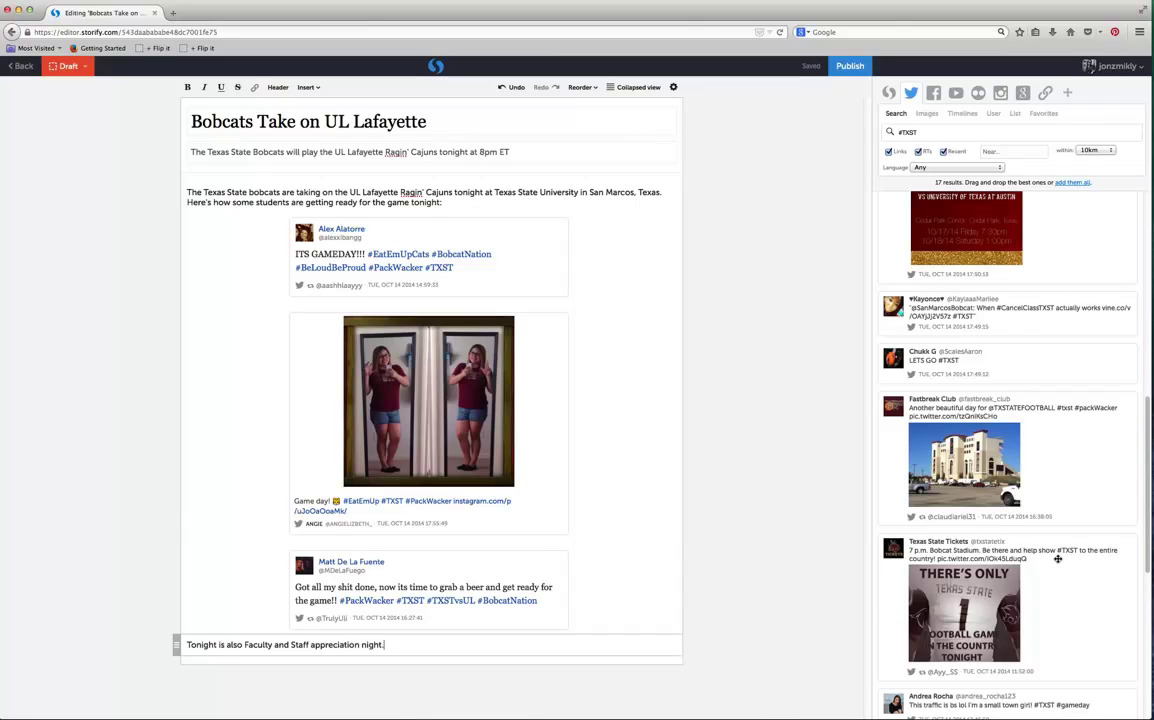
{"action": "scroll", "coordinate": [1057, 559], "scroll_direction": "down", "scroll_amount": 1}
{"action": "scroll", "coordinate": [1057, 559], "scroll_direction": "up", "scroll_amount": 1}
{"action": "scroll", "coordinate": [1040, 480], "scroll_direction": "up", "scroll_amount": 5}
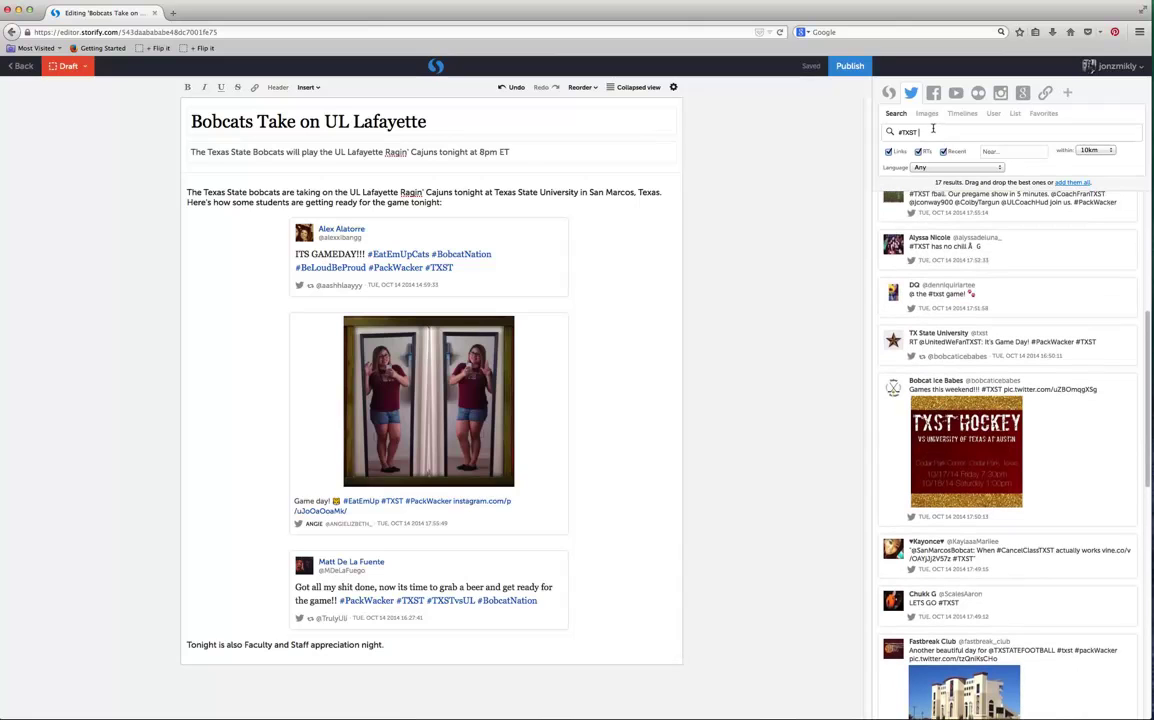
- Search Twitter for '#TXST faculty' and scroll through the 13 results
{"action": "key", "text": "Return"}
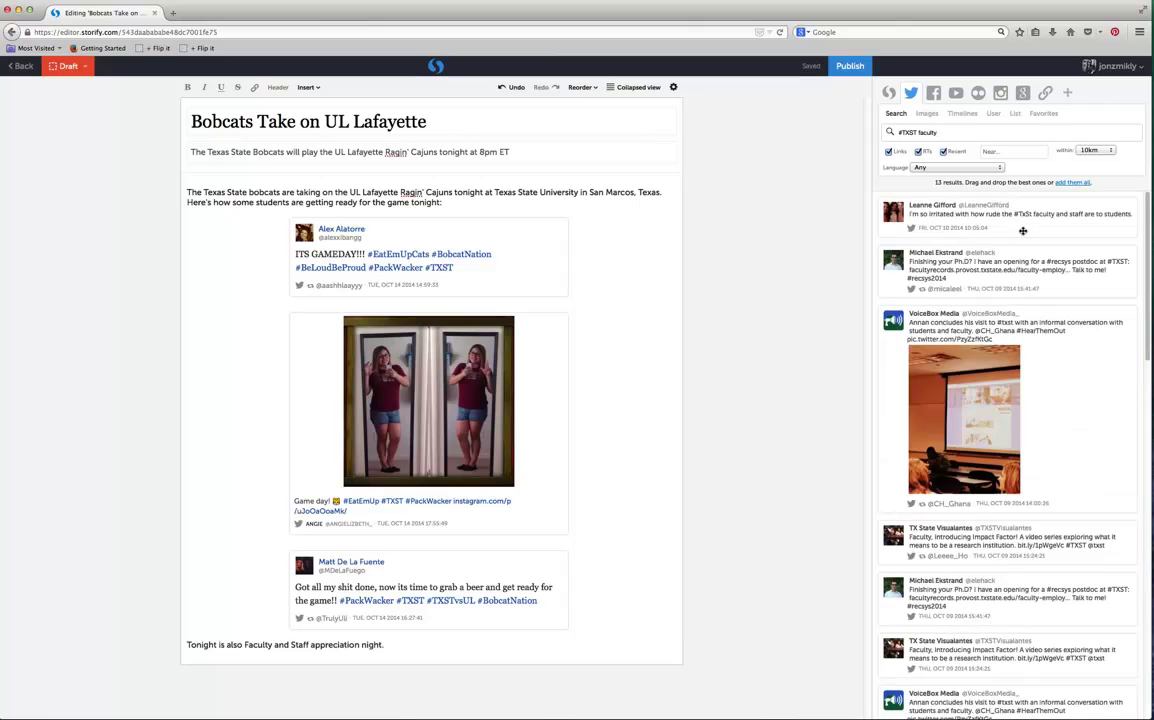
{"action": "scroll", "coordinate": [1020, 235], "scroll_direction": "down", "scroll_amount": 2}
{"action": "scroll", "coordinate": [1022, 252], "scroll_direction": "down", "scroll_amount": 3}
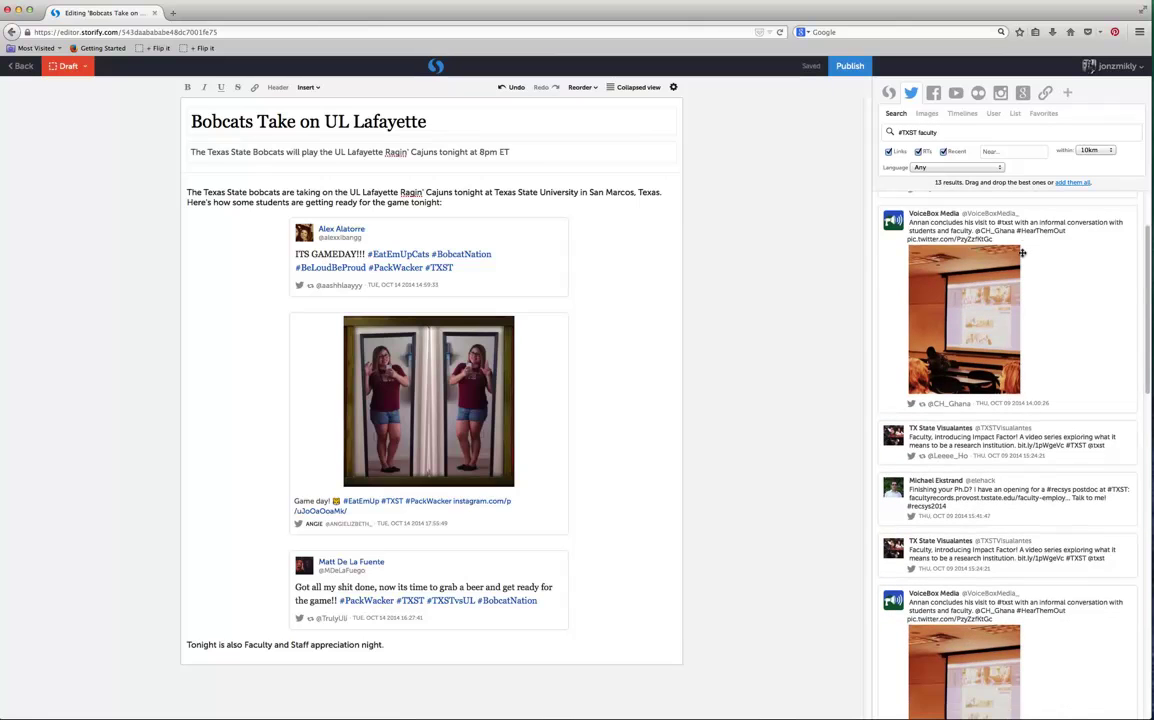
{"action": "scroll", "coordinate": [1044, 335], "scroll_direction": "down", "scroll_amount": 3}
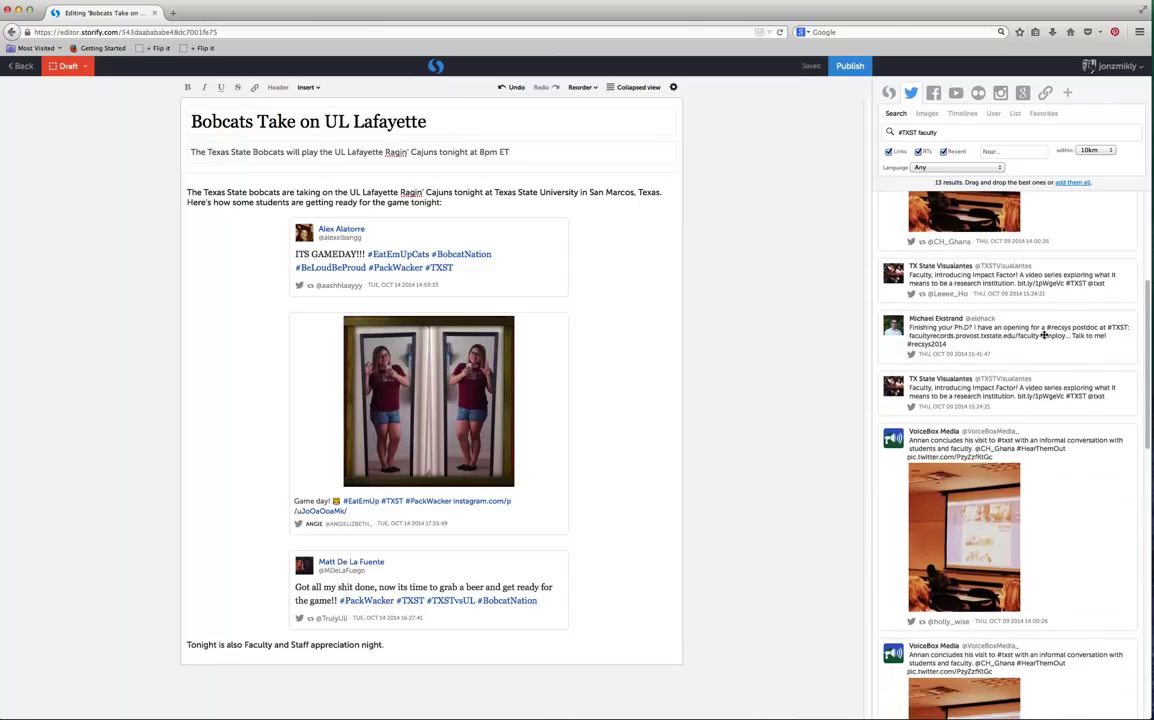
{"action": "scroll", "coordinate": [1044, 335], "scroll_direction": "down", "scroll_amount": 4}
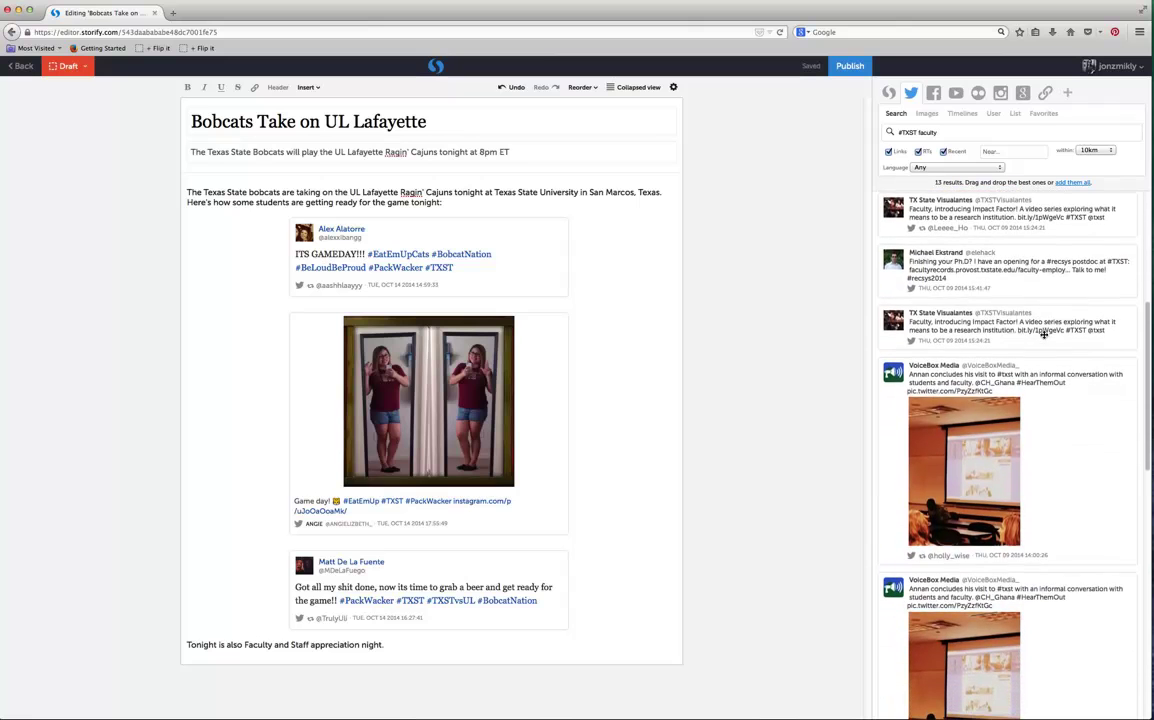
{"action": "scroll", "coordinate": [1044, 335], "scroll_direction": "down", "scroll_amount": 6}
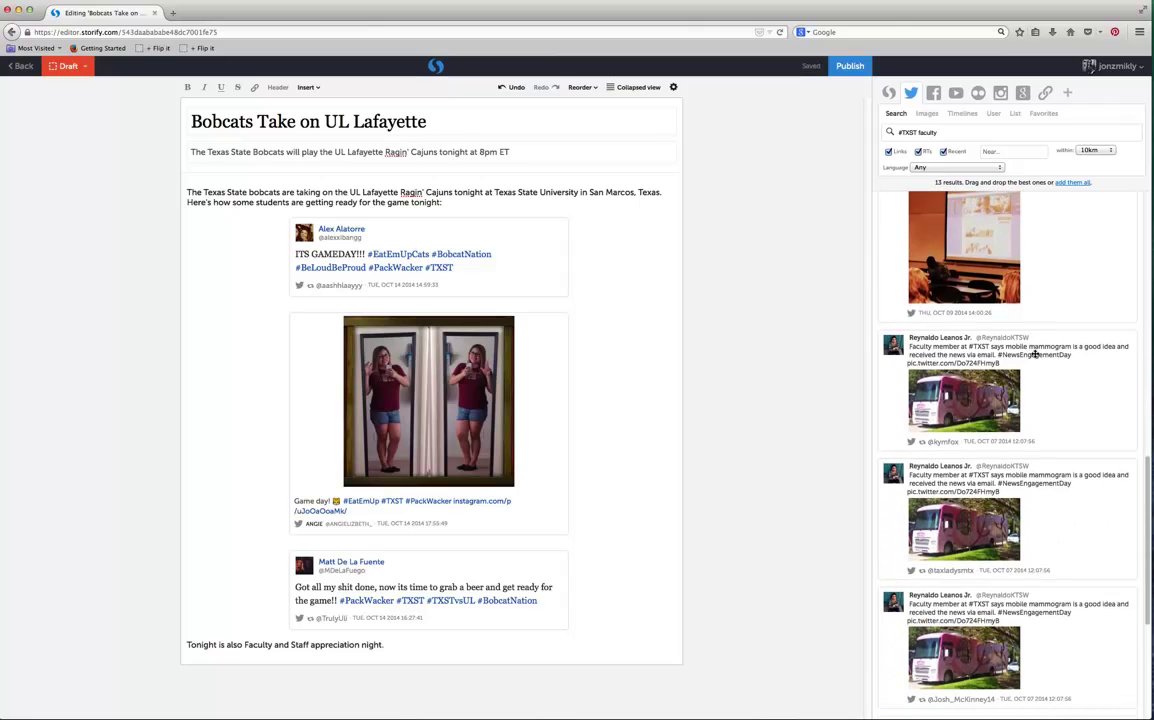
{"action": "scroll", "coordinate": [1035, 355], "scroll_direction": "down", "scroll_amount": 6}
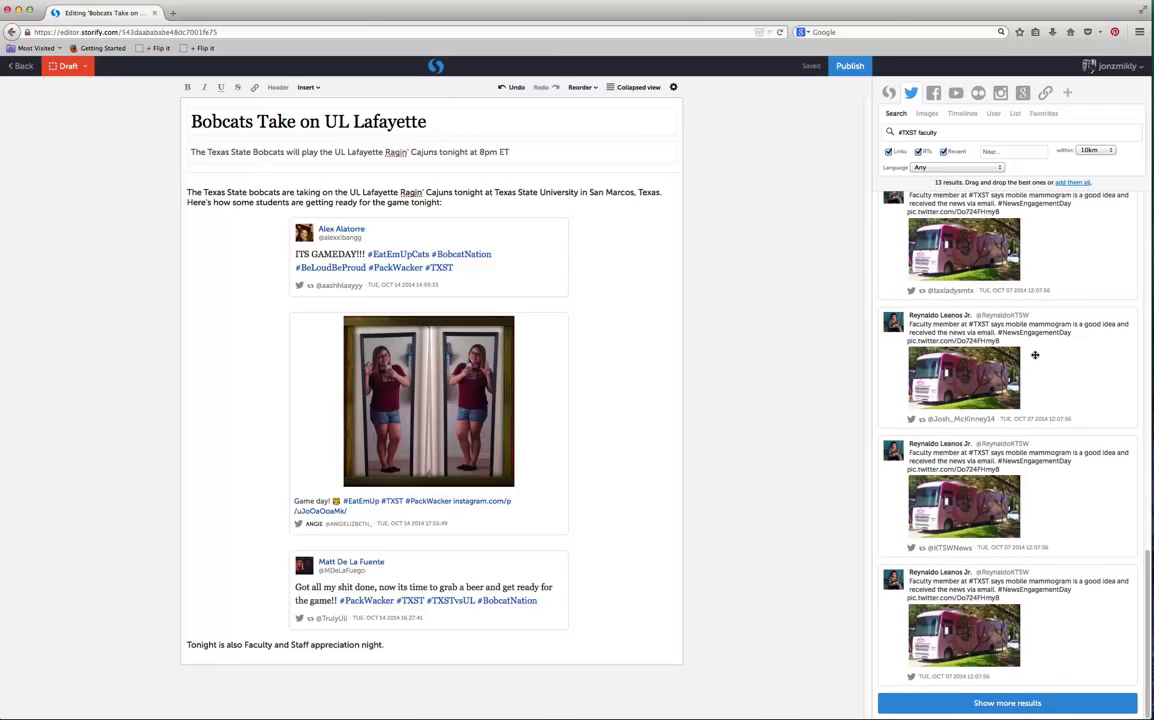
{"action": "scroll", "coordinate": [1036, 356], "scroll_direction": "up", "scroll_amount": 15}
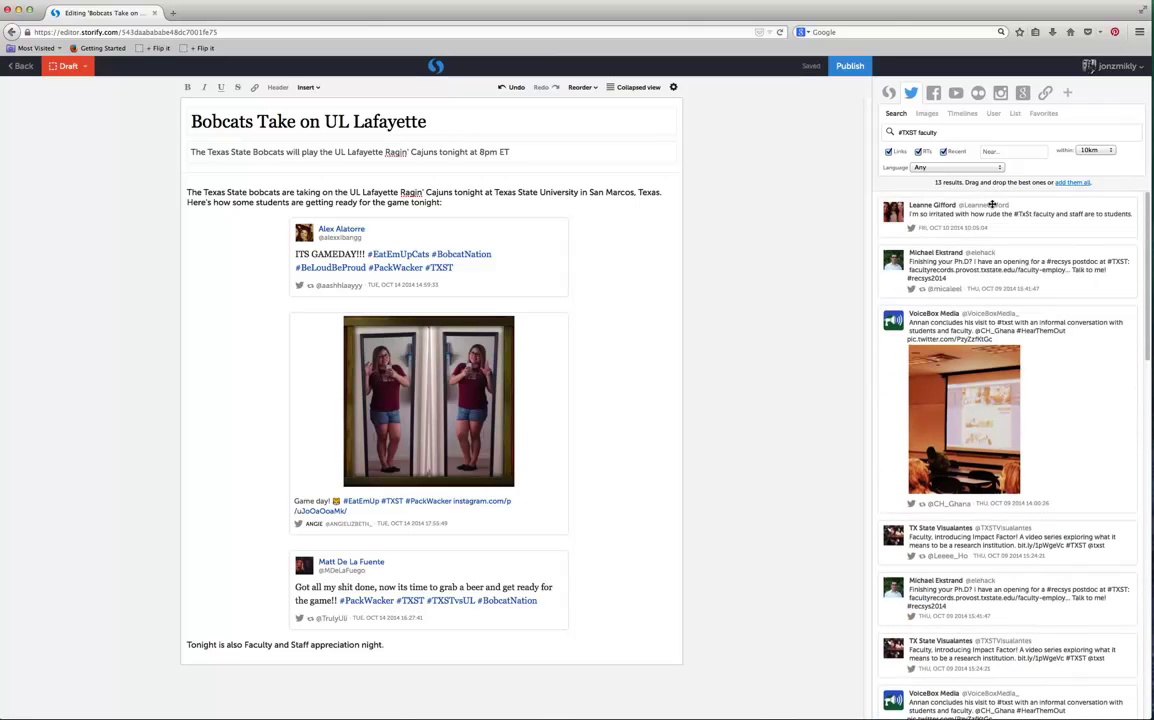
- Reset the search to plain #TXST and add the kickoff countdown tweet at the story's end
{"action": "left_click_drag", "start_coordinate": [938, 131], "coordinate": [914, 131]}
{"action": "key", "text": "BackSpace"}
{"action": "key", "text": "Return"}
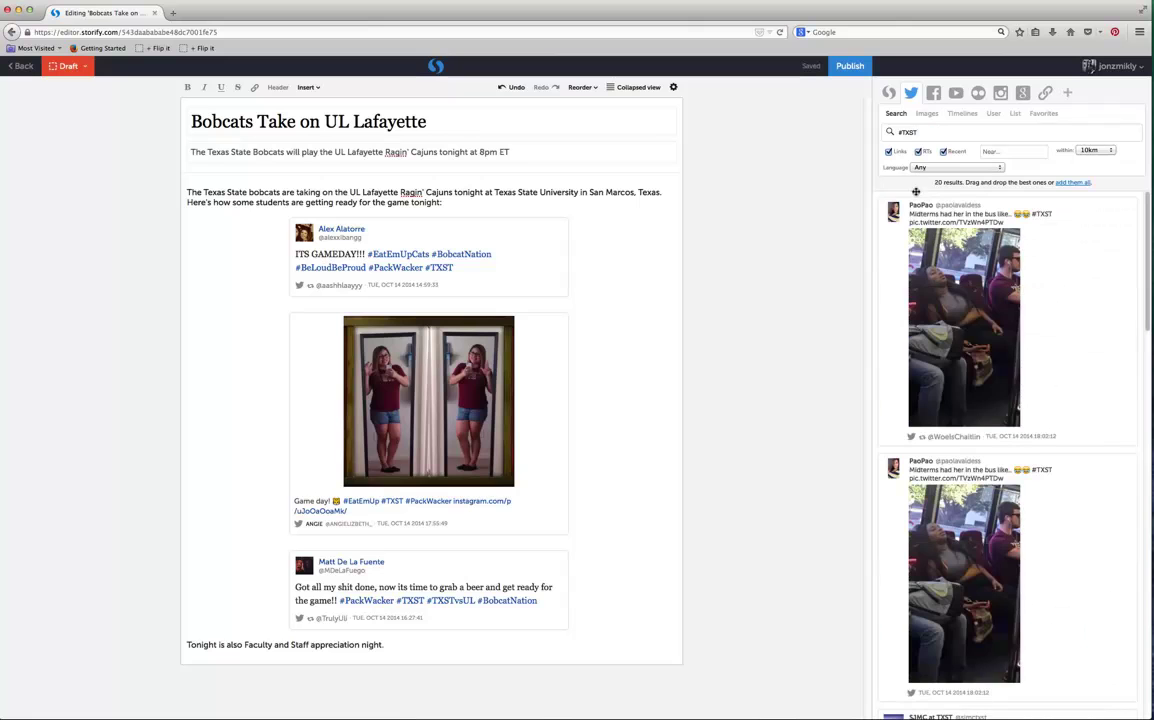
{"action": "scroll", "coordinate": [1065, 400], "scroll_direction": "down", "scroll_amount": 5}
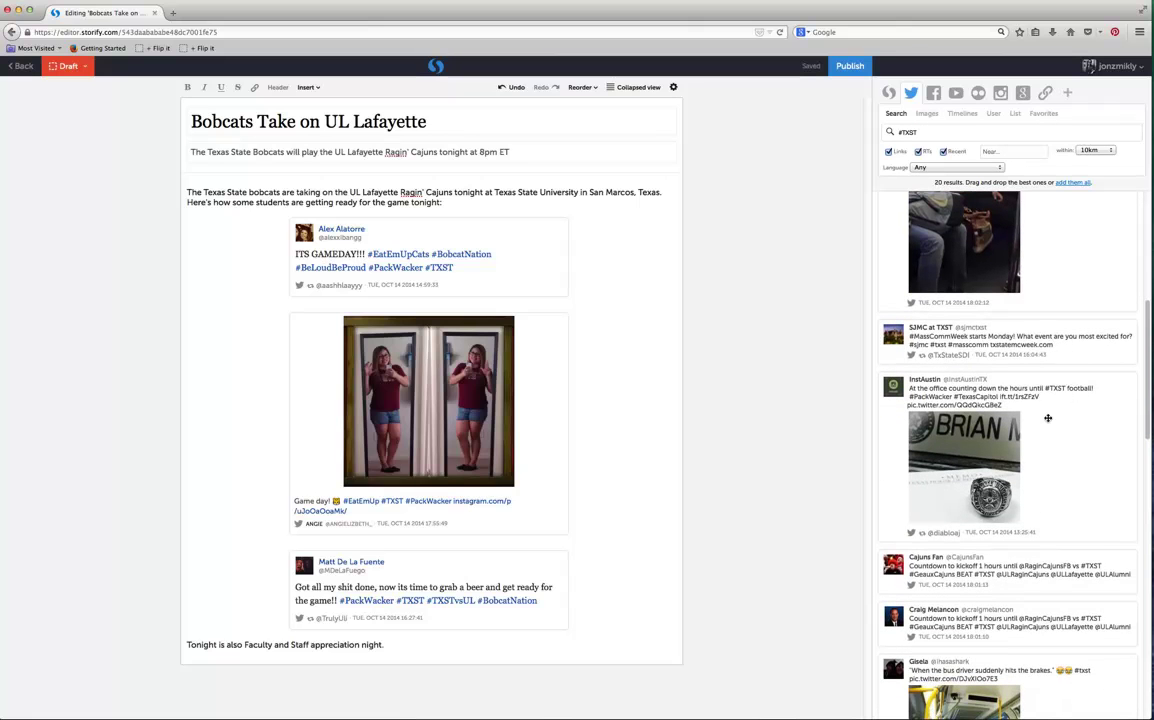
{"action": "scroll", "coordinate": [1048, 418], "scroll_direction": "down", "scroll_amount": 3}
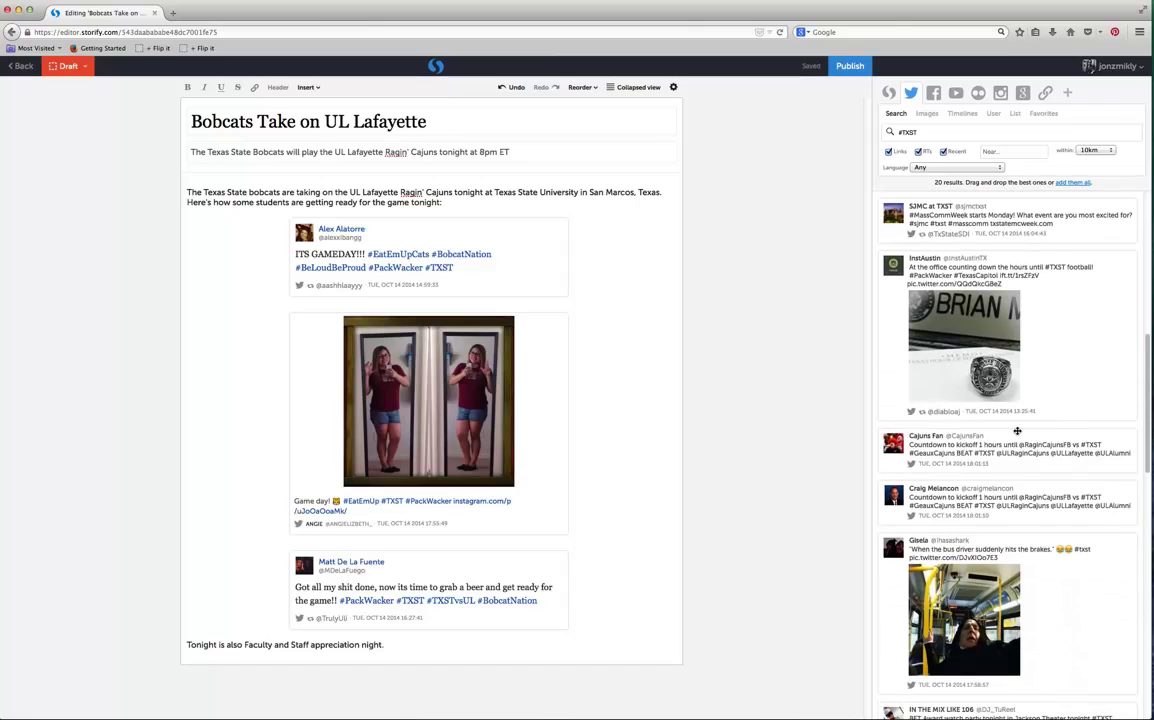
{"action": "left_click_drag", "start_coordinate": [1017, 431], "coordinate": [390, 655]}
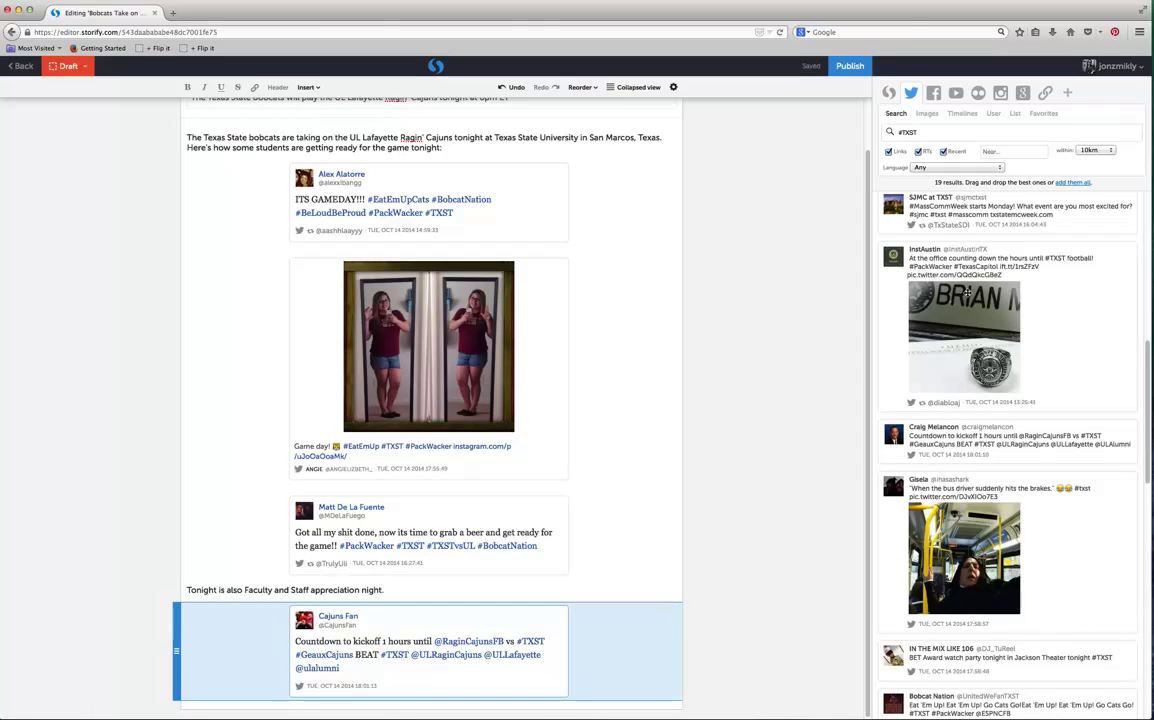
- Browse #TXST results in Facebook, YouTube and Flickr, ending on Instagram photos
{"action": "left_click", "coordinate": [933, 93]}
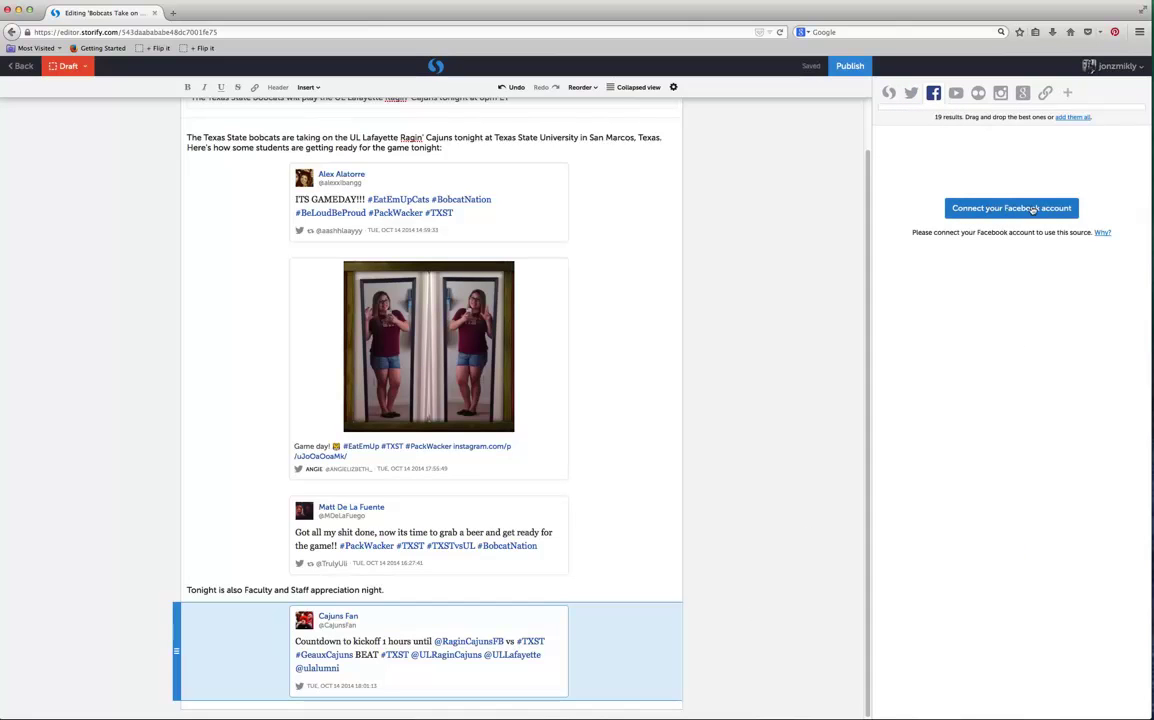
{"action": "left_click", "coordinate": [955, 93]}
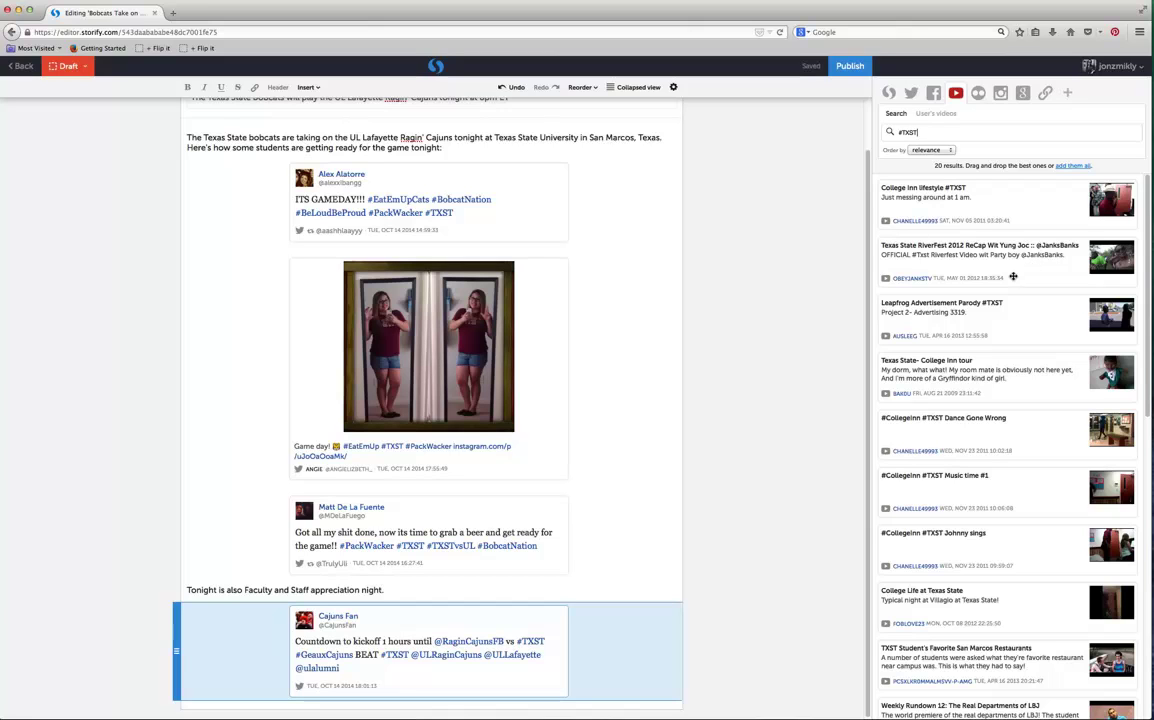
{"action": "scroll", "coordinate": [1013, 277], "scroll_direction": "down", "scroll_amount": 1}
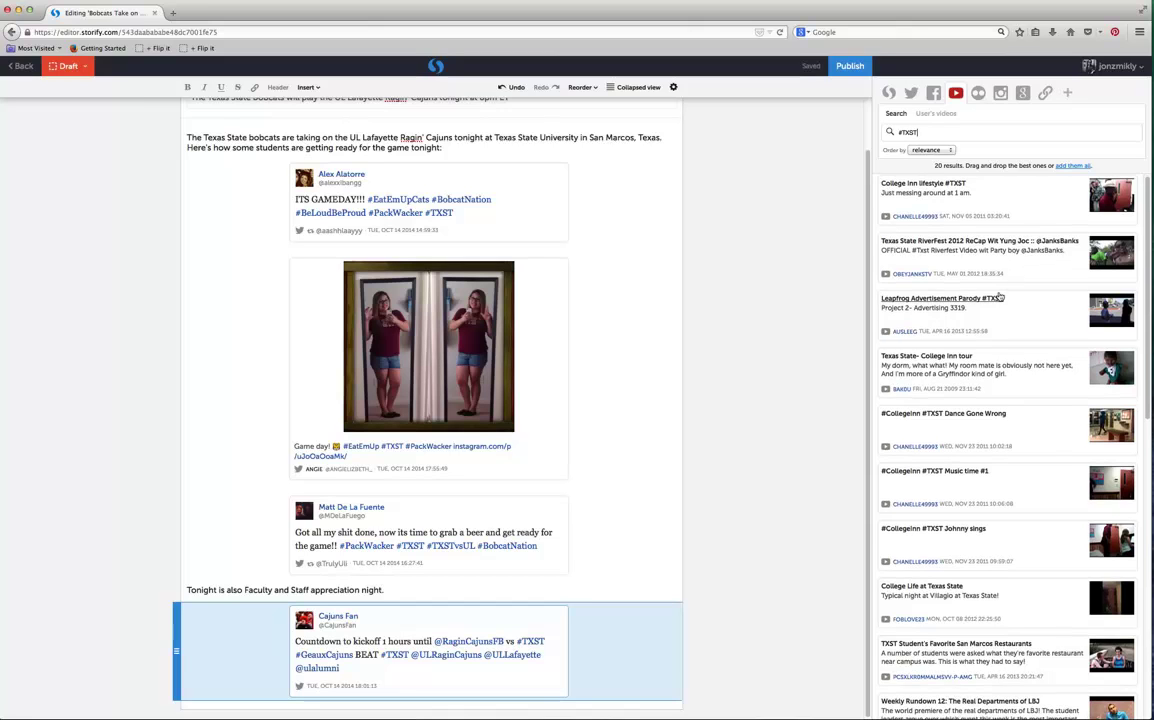
{"action": "left_click", "coordinate": [973, 92]}
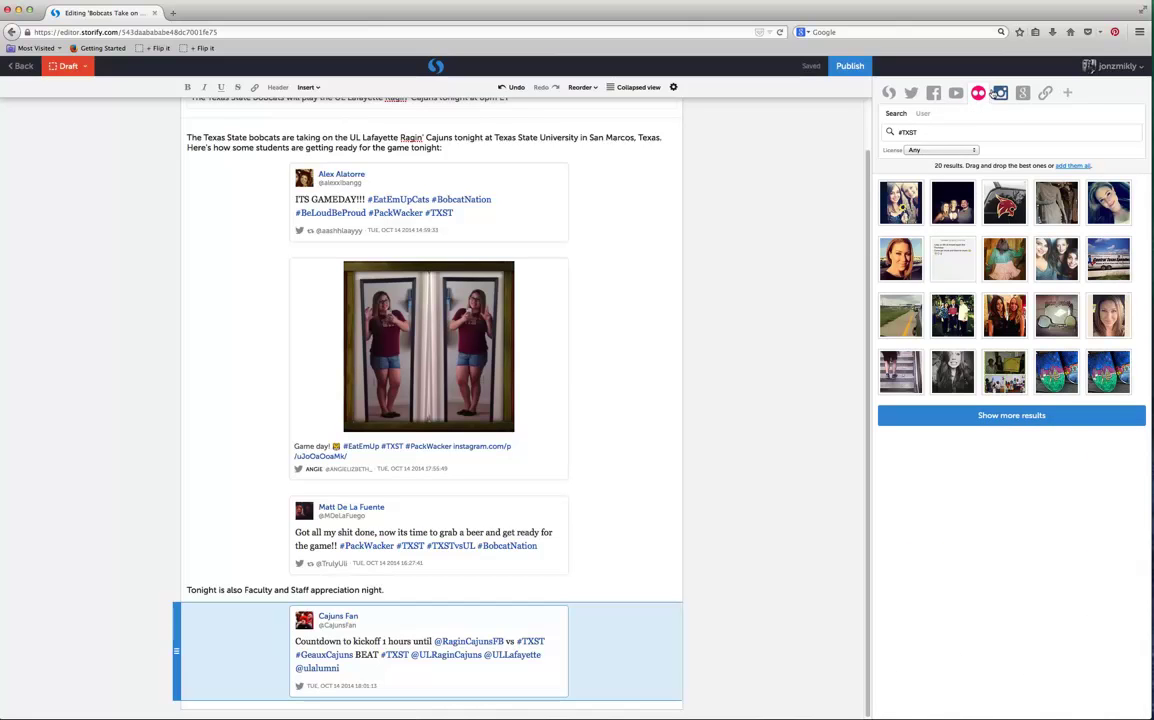
{"action": "left_click", "coordinate": [1000, 92]}
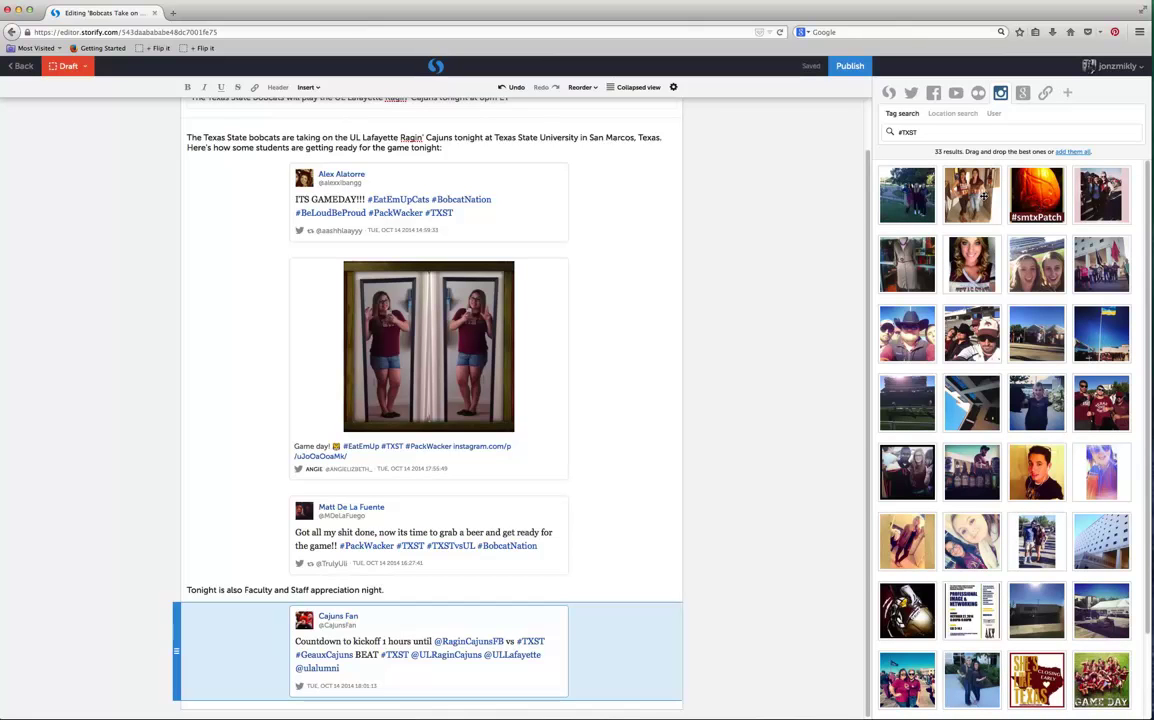
- Place the two girls' photo, then the maroon-shirts group photo, beneath the gameday tweet
{"action": "left_click_drag", "start_coordinate": [878, 177], "coordinate": [565, 235]}
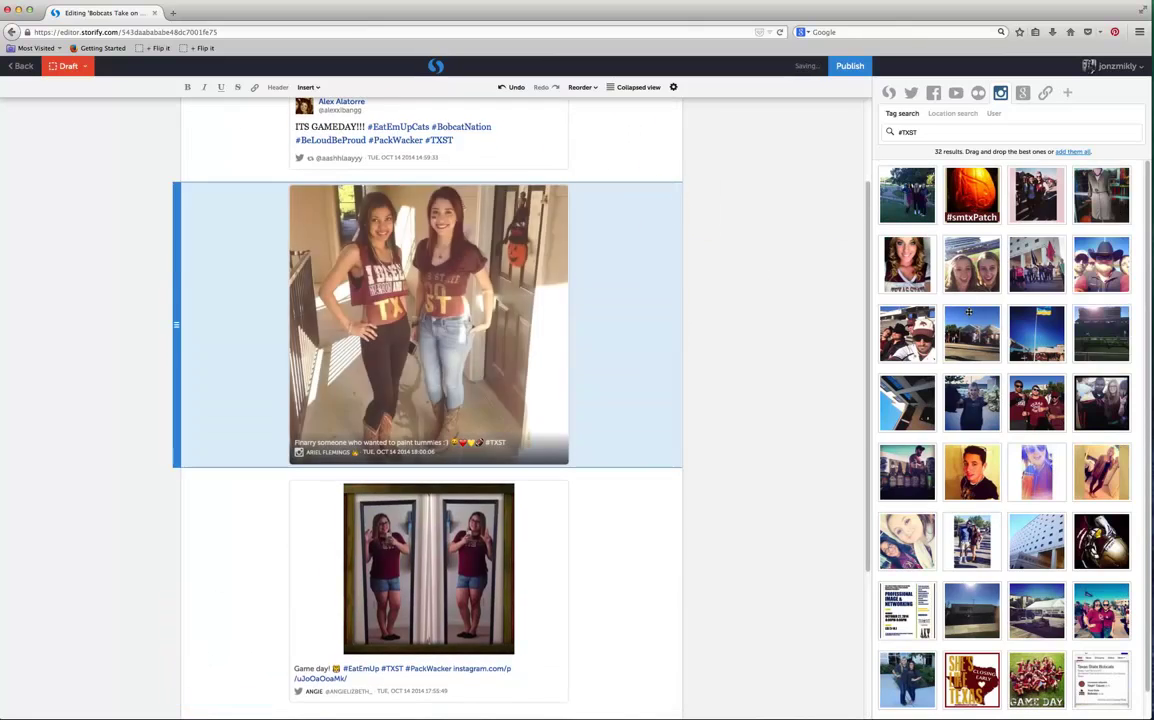
{"action": "scroll", "coordinate": [1003, 313], "scroll_direction": "down", "scroll_amount": 1}
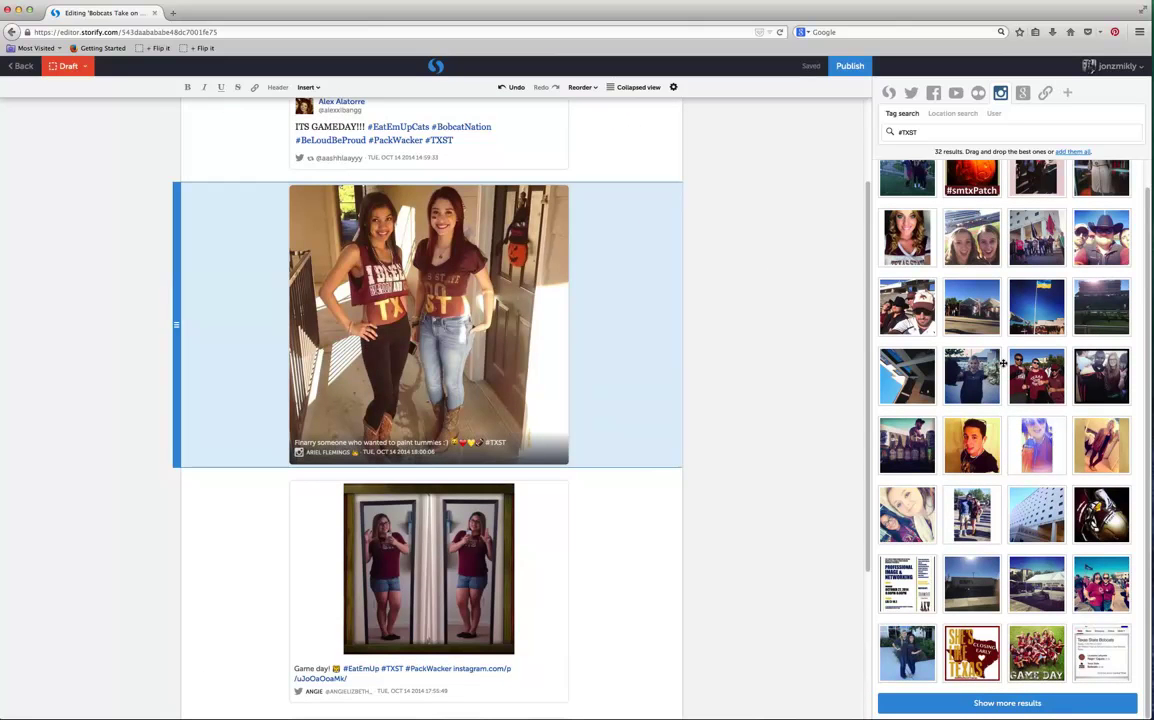
{"action": "left_click_drag", "start_coordinate": [934, 339], "coordinate": [640, 485]}
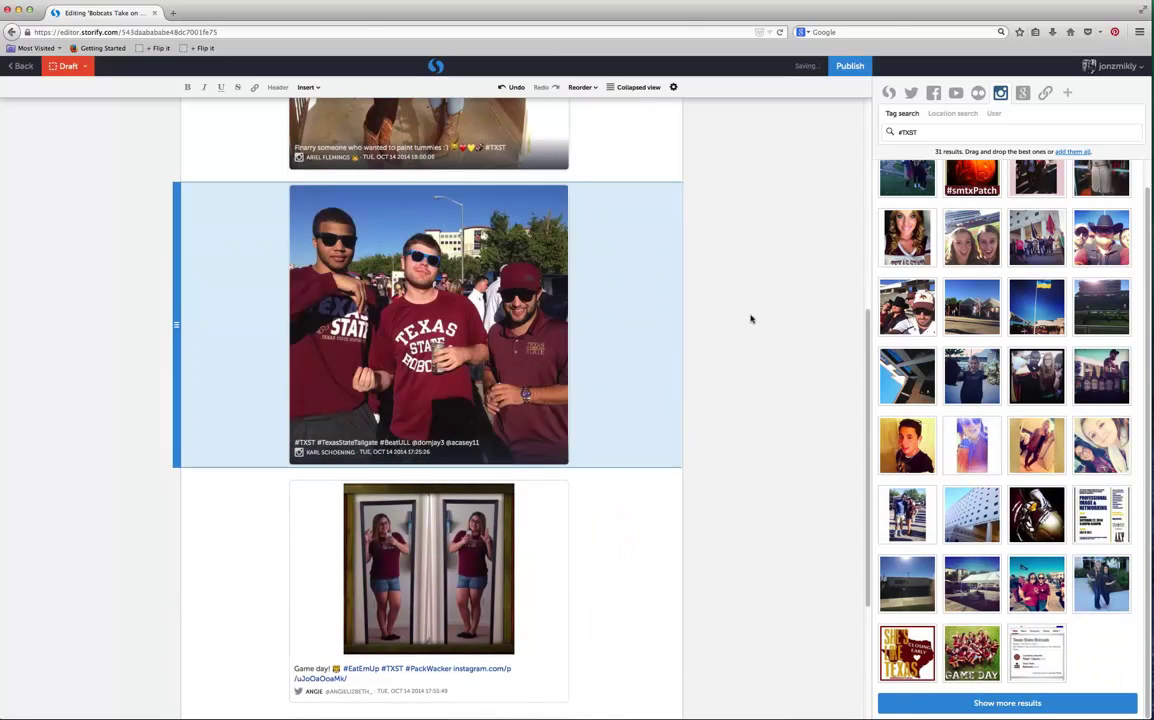
{"action": "scroll", "coordinate": [751, 320], "scroll_direction": "up", "scroll_amount": 4}
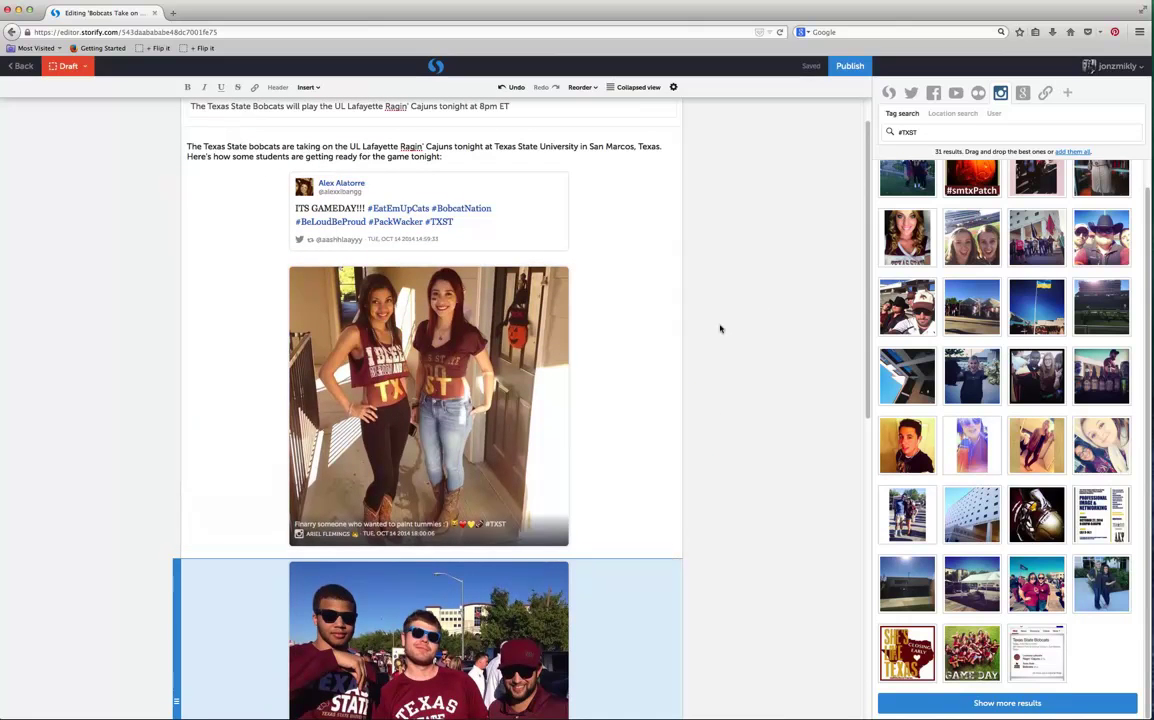
{"action": "scroll", "coordinate": [720, 328], "scroll_direction": "up", "scroll_amount": 1}
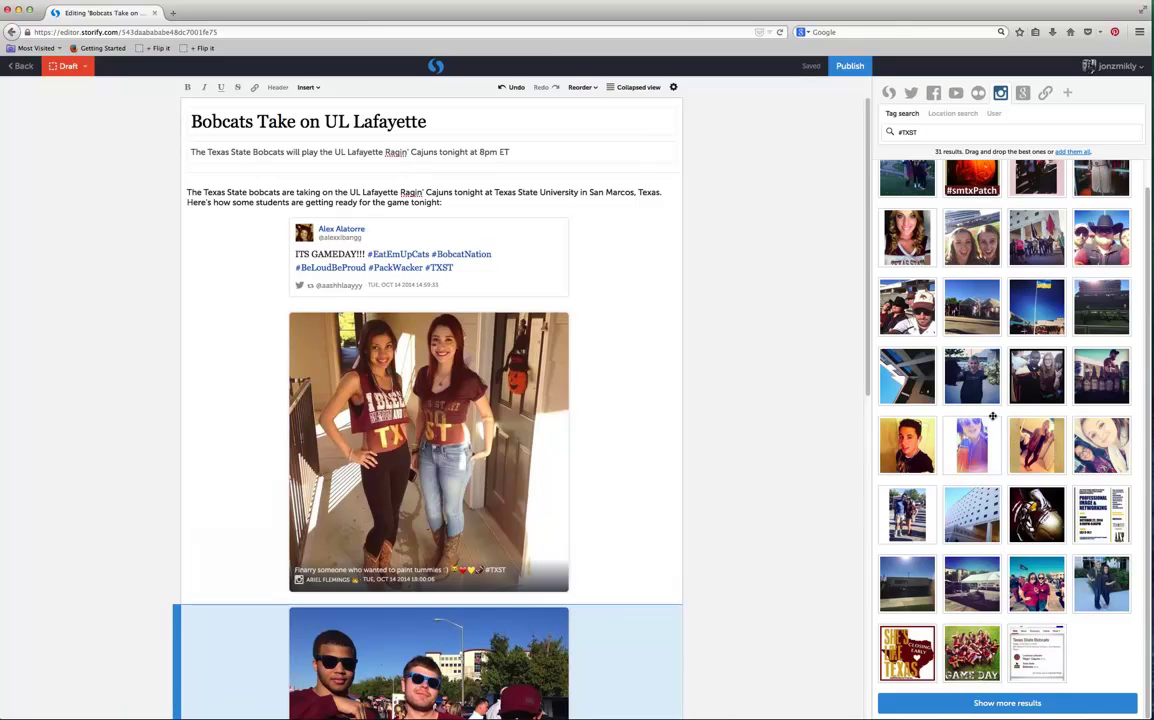
{"action": "scroll", "coordinate": [993, 411], "scroll_direction": "up", "scroll_amount": 1}
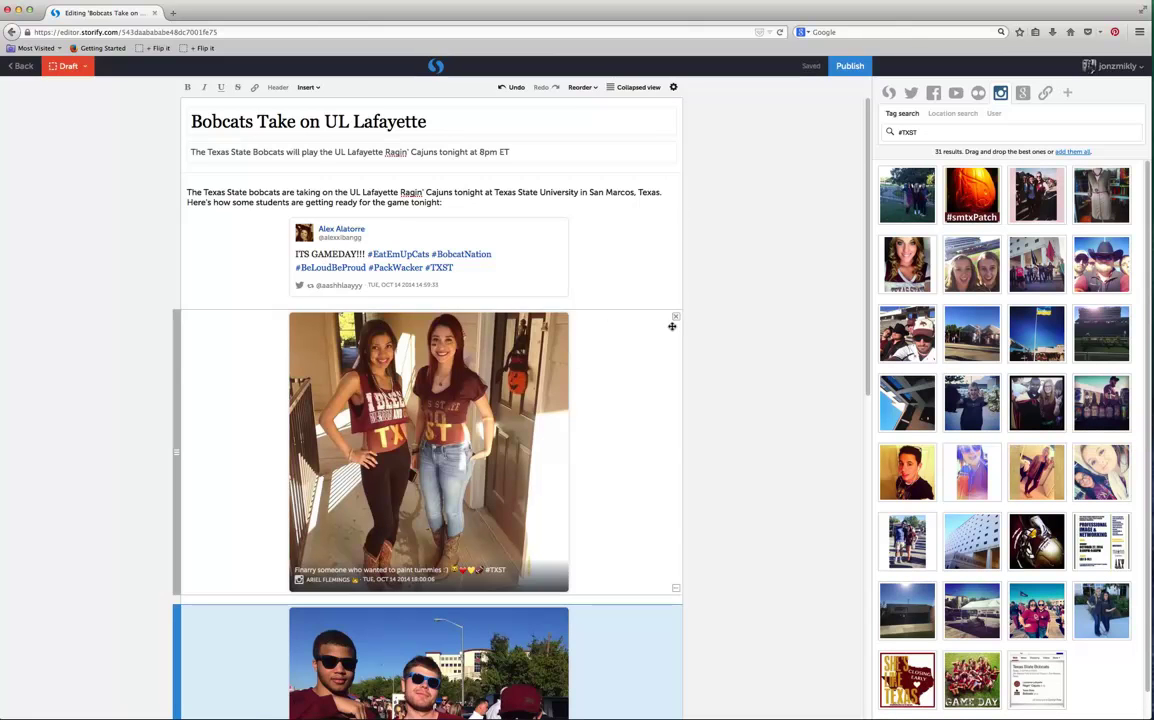
{"action": "scroll", "coordinate": [711, 362], "scroll_direction": "down", "scroll_amount": 8}
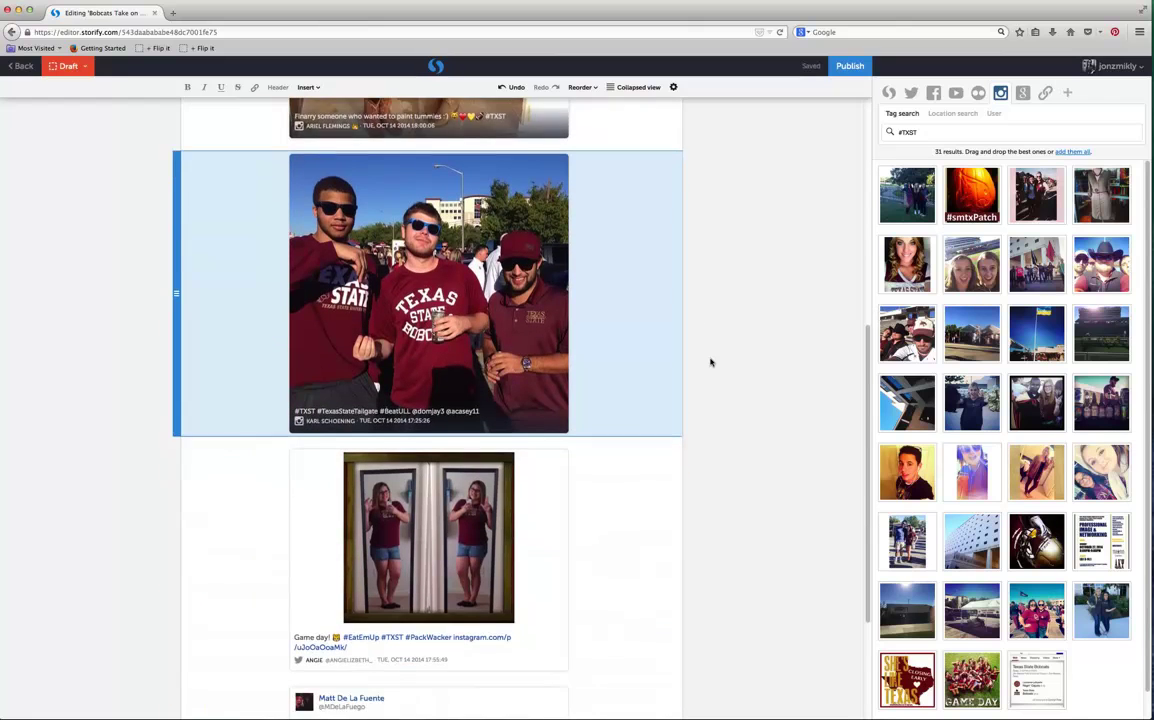
{"action": "scroll", "coordinate": [711, 362], "scroll_direction": "down", "scroll_amount": 3}
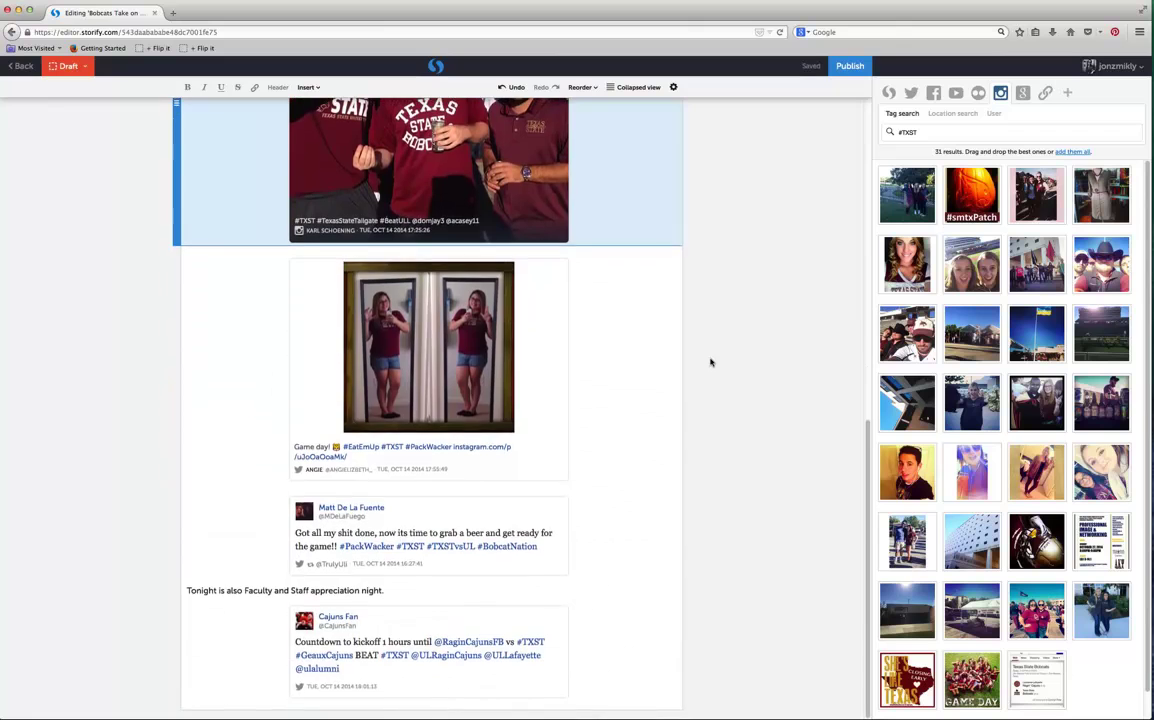
{"action": "scroll", "coordinate": [711, 362], "scroll_direction": "up", "scroll_amount": 10}
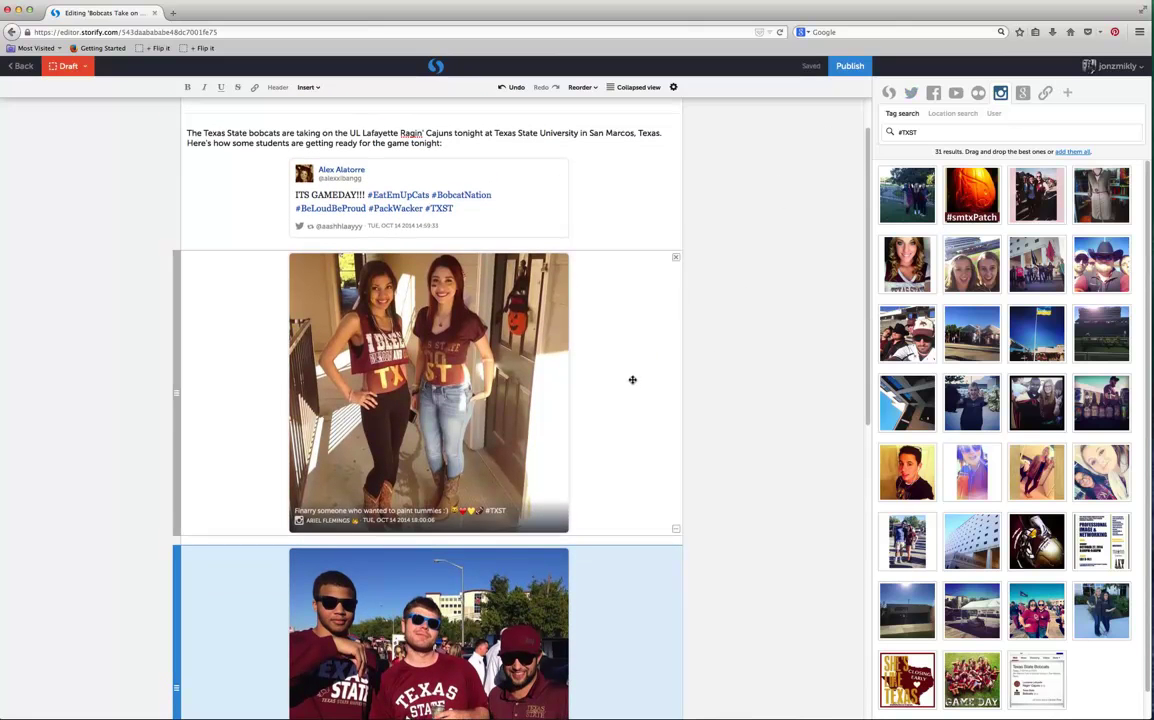
{"action": "scroll", "coordinate": [640, 410], "scroll_direction": "down", "scroll_amount": 1}
- Paste a closing text block after the kickoff countdown tweet: Bobcats 3-2, airing on ESPN2 at 8 p.m. ET
{"action": "scroll", "coordinate": [629, 498], "scroll_direction": "down", "scroll_amount": 8}
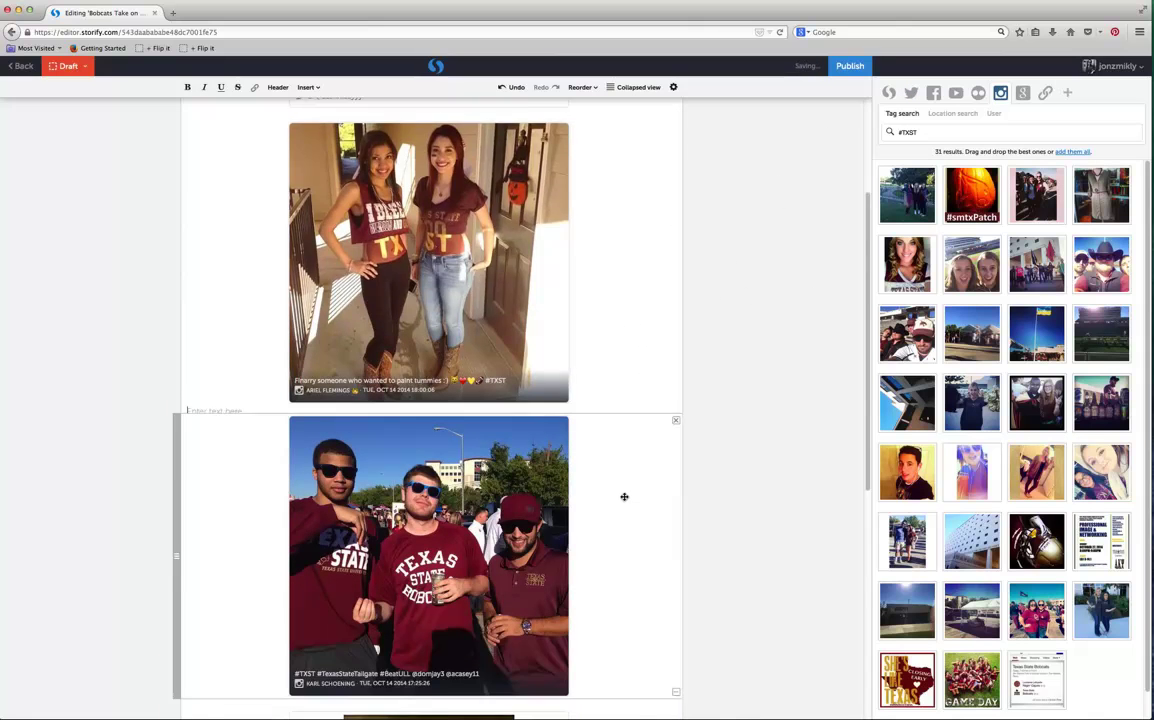
{"action": "left_click", "coordinate": [228, 180]}
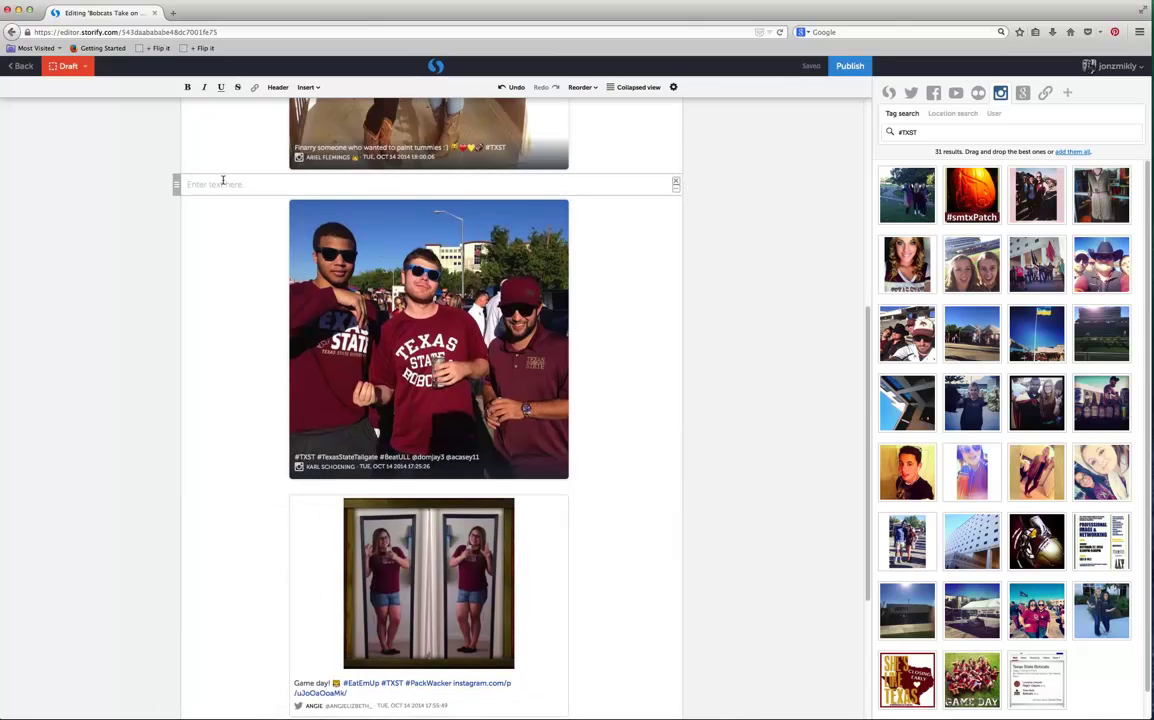
{"action": "scroll", "coordinate": [718, 248], "scroll_direction": "up", "scroll_amount": 5}
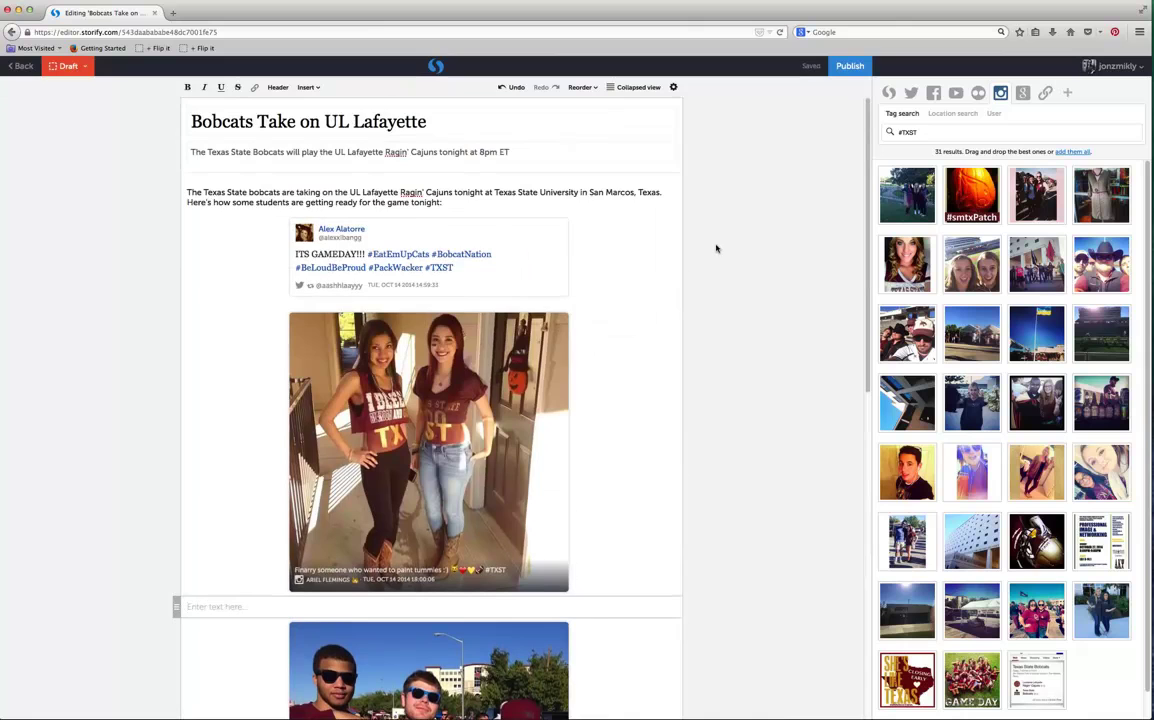
{"action": "scroll", "coordinate": [716, 248], "scroll_direction": "down", "scroll_amount": 1}
{"action": "scroll", "coordinate": [716, 248], "scroll_direction": "down", "scroll_amount": 14}
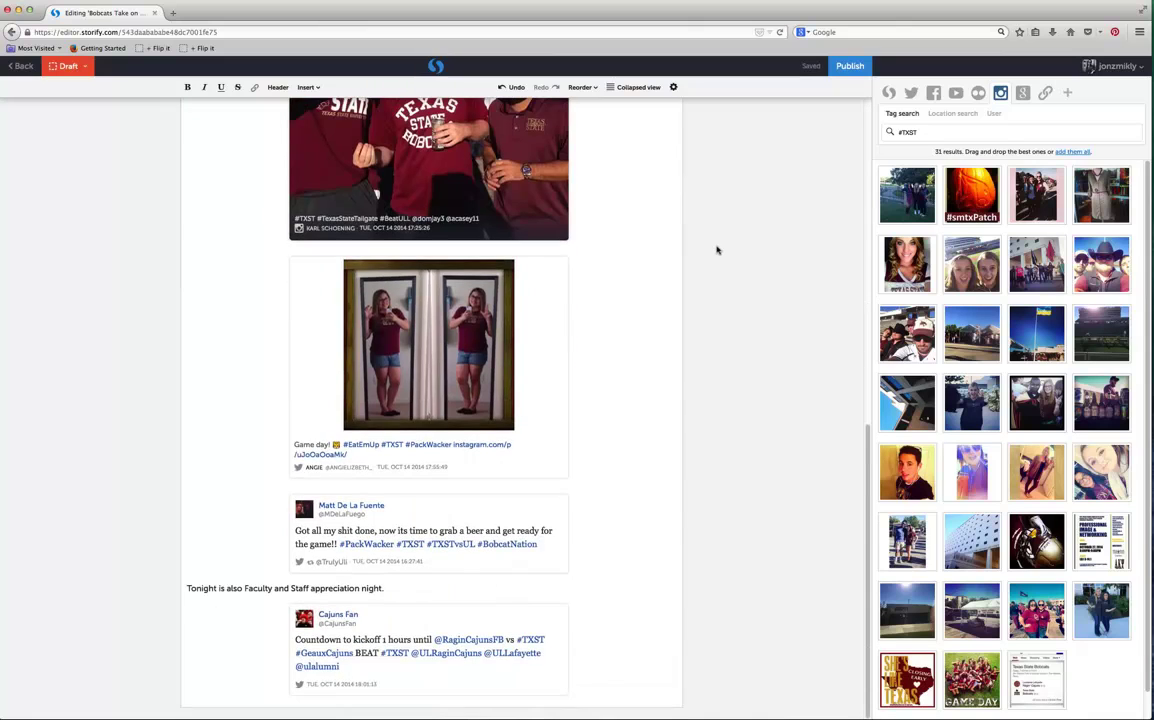
{"action": "scroll", "coordinate": [595, 693], "scroll_direction": "up", "scroll_amount": 1}
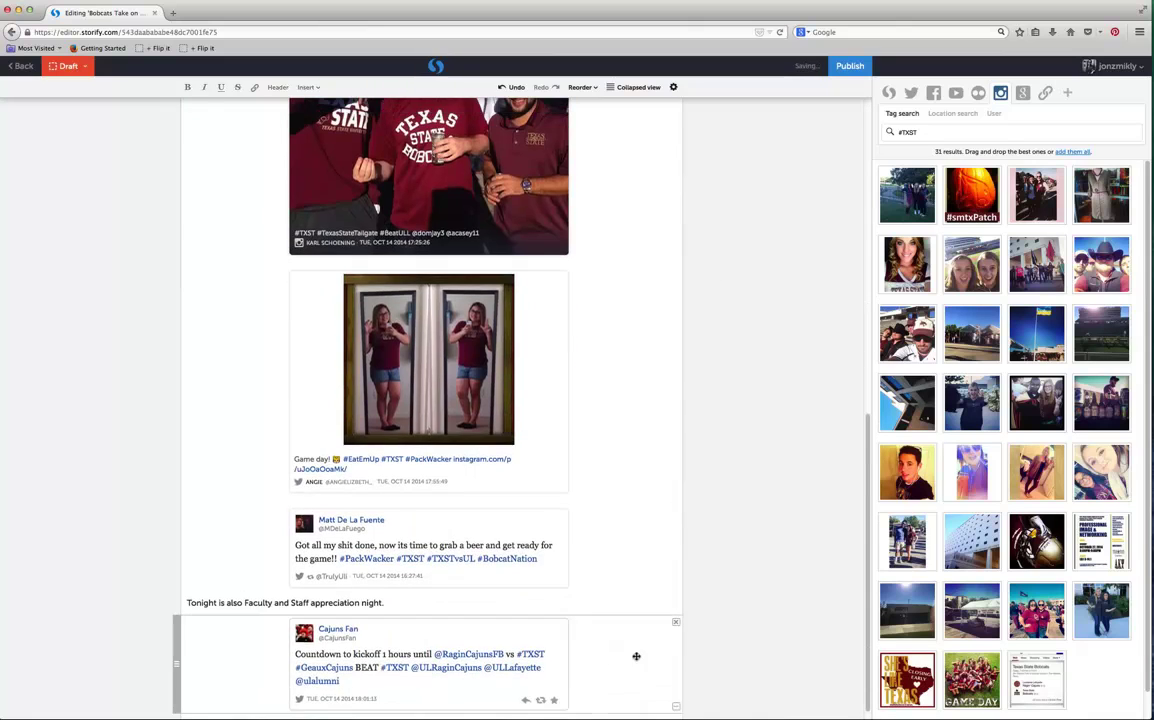
{"action": "scroll", "coordinate": [700, 610], "scroll_direction": "down", "scroll_amount": 1}
{"action": "scroll", "coordinate": [470, 644], "scroll_direction": "down", "scroll_amount": 1}
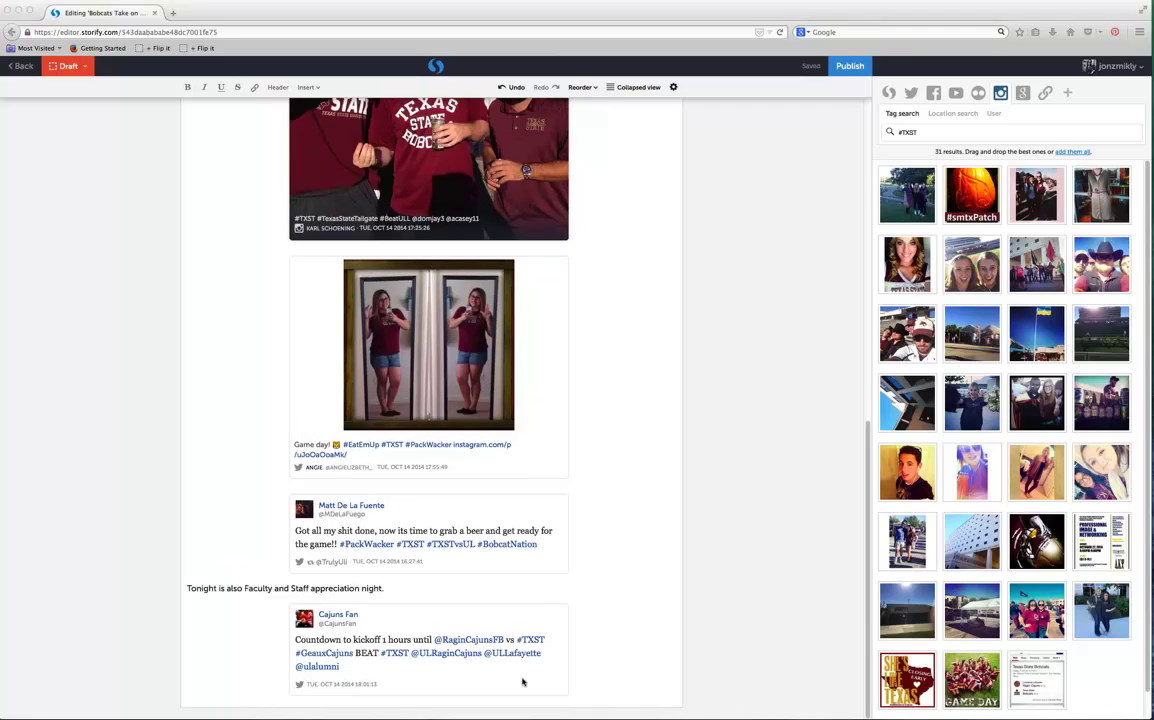
{"action": "mouse_move", "coordinate": [529, 697]}
{"action": "type", "text": "The bobcats have a current record of 3-2 and will prove to be a challenging rival to the Ragin' Cajuns. The game will air on ESPN2 at 8 p.m., ET."}
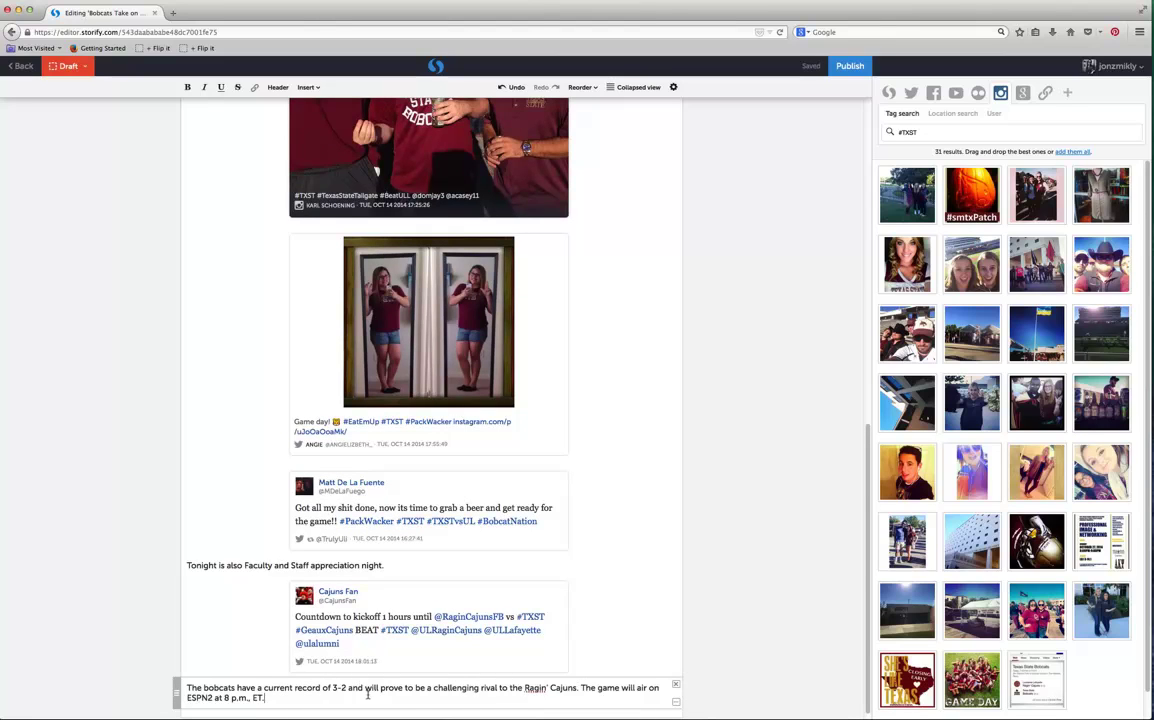
{"action": "left_click", "coordinate": [709, 661]}
{"action": "scroll", "coordinate": [560, 672], "scroll_direction": "down", "scroll_amount": 1}
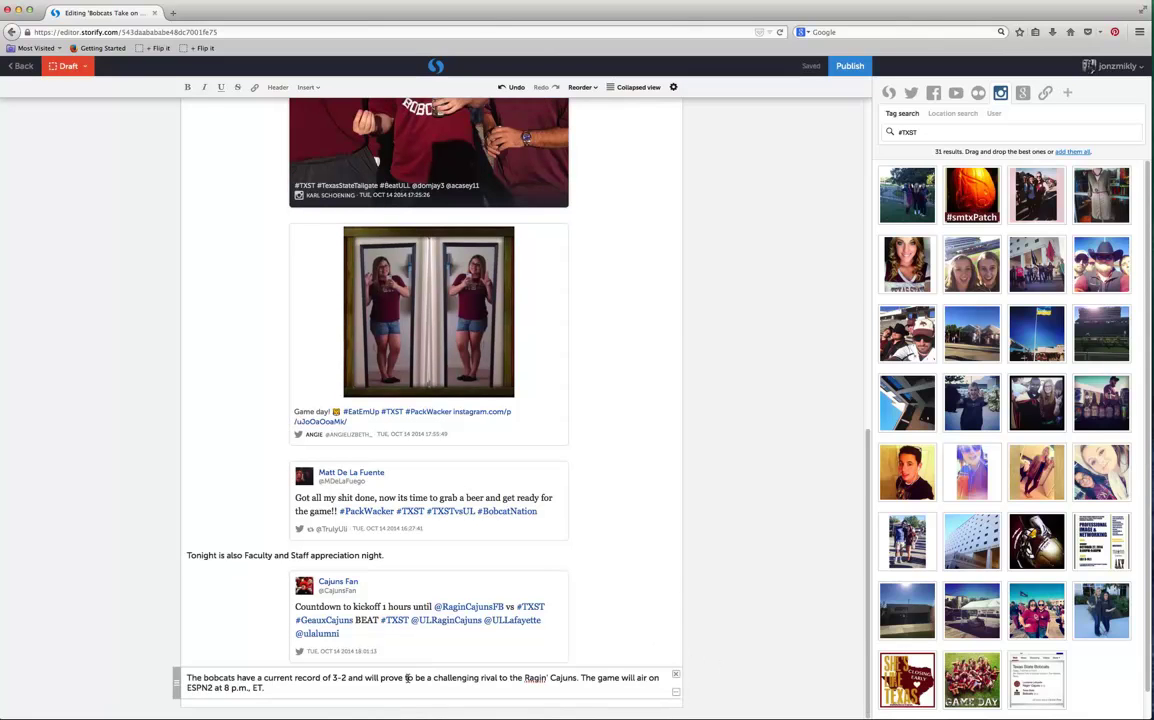
- Look up txstate.edu and drop its 'Home : Texas State University' link card above the closing paragraph
{"action": "left_click", "coordinate": [1045, 92]}
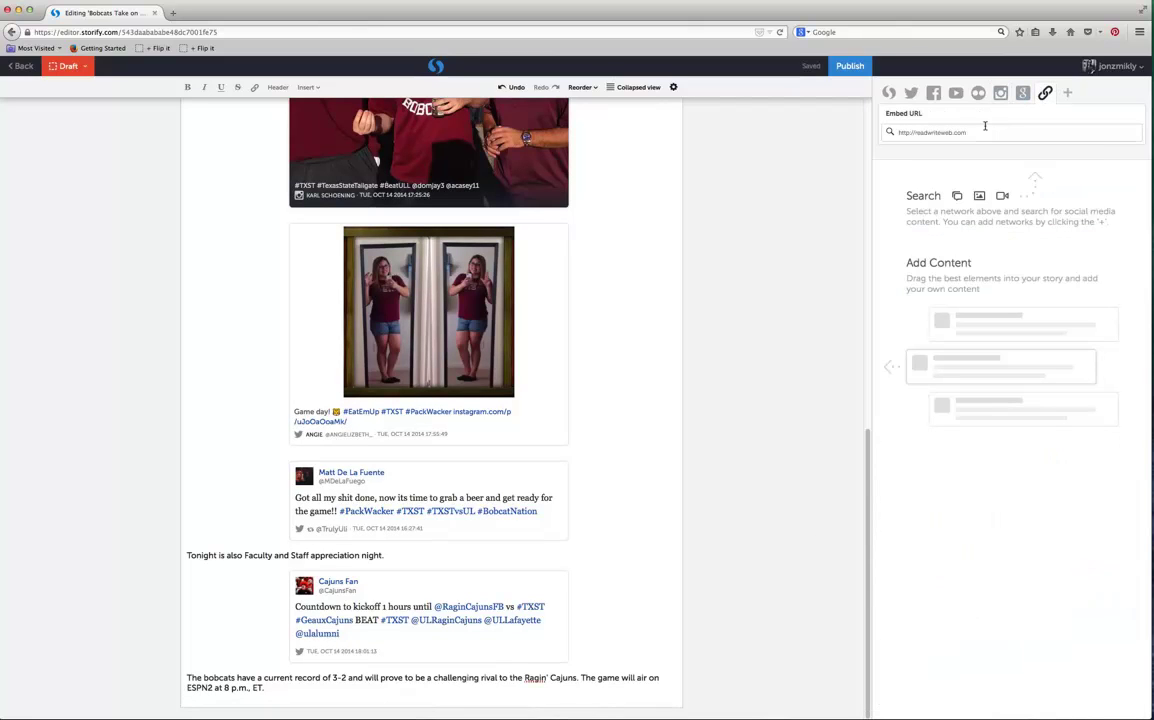
{"action": "type", "text": "txstate.edu"}
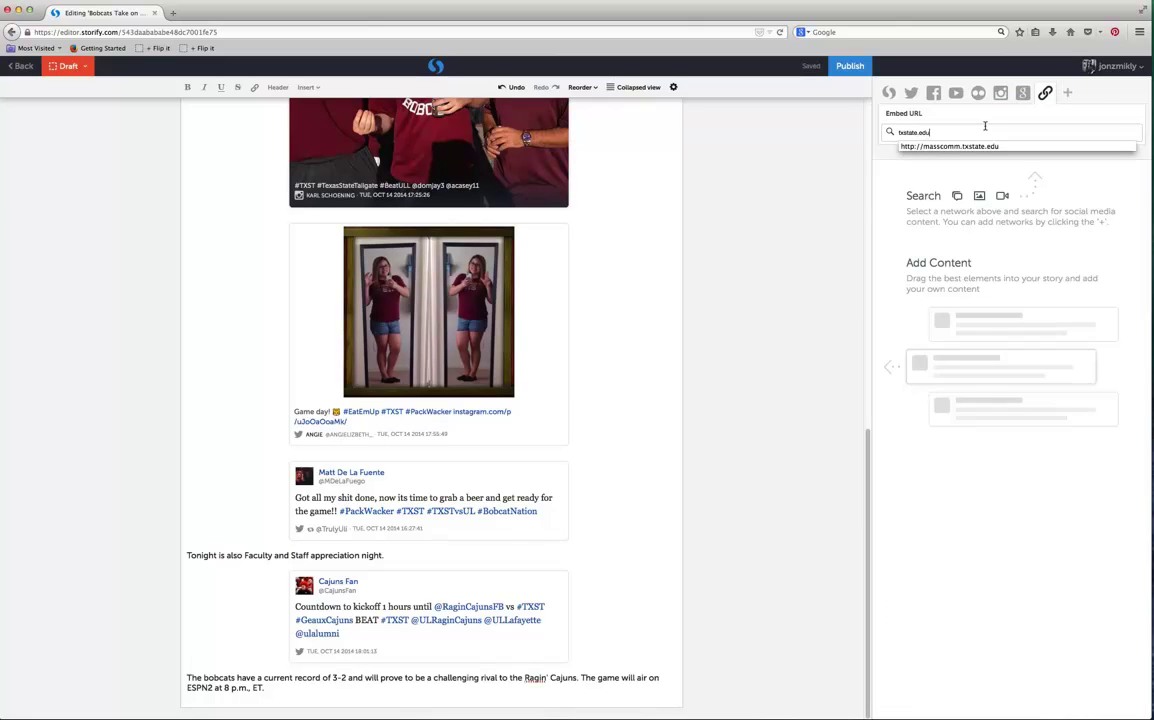
{"action": "key", "text": "Return"}
{"action": "left_click_drag", "start_coordinate": [894, 174], "coordinate": [263, 674]}
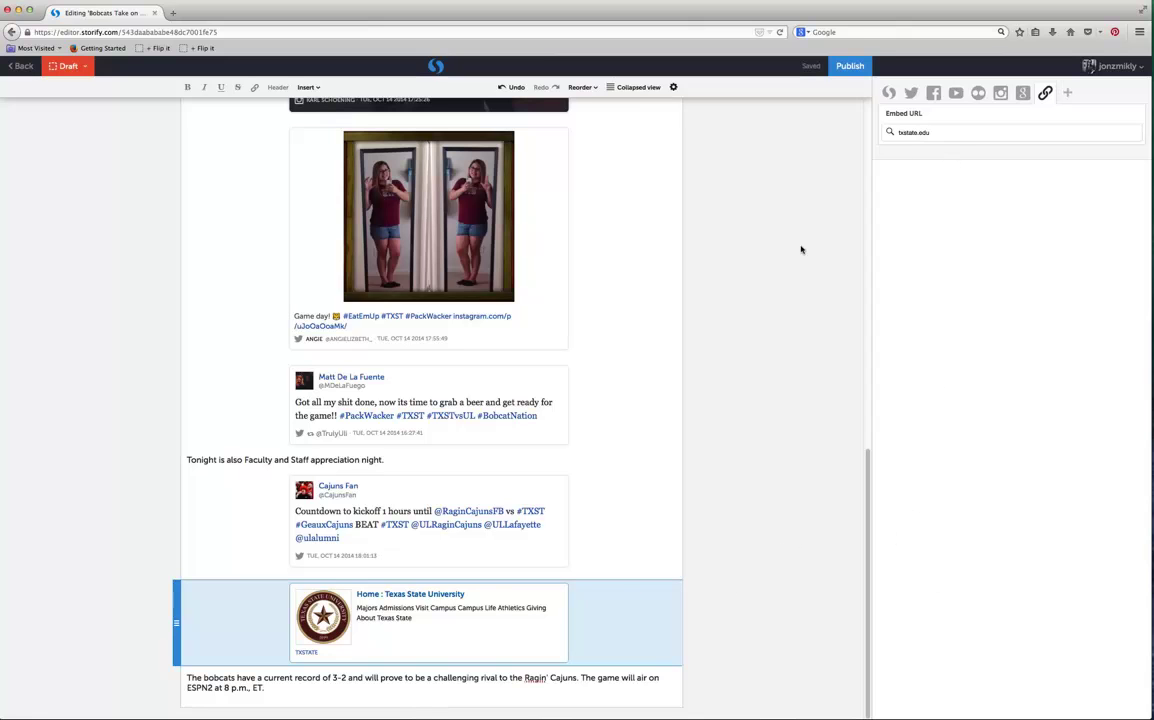
{"action": "scroll", "coordinate": [795, 245], "scroll_direction": "up", "scroll_amount": 20}
- Publish the 'Bobcats Take on UL Lafayette' story with the Publish button at the top right
{"action": "scroll", "coordinate": [799, 227], "scroll_direction": "up", "scroll_amount": 1}
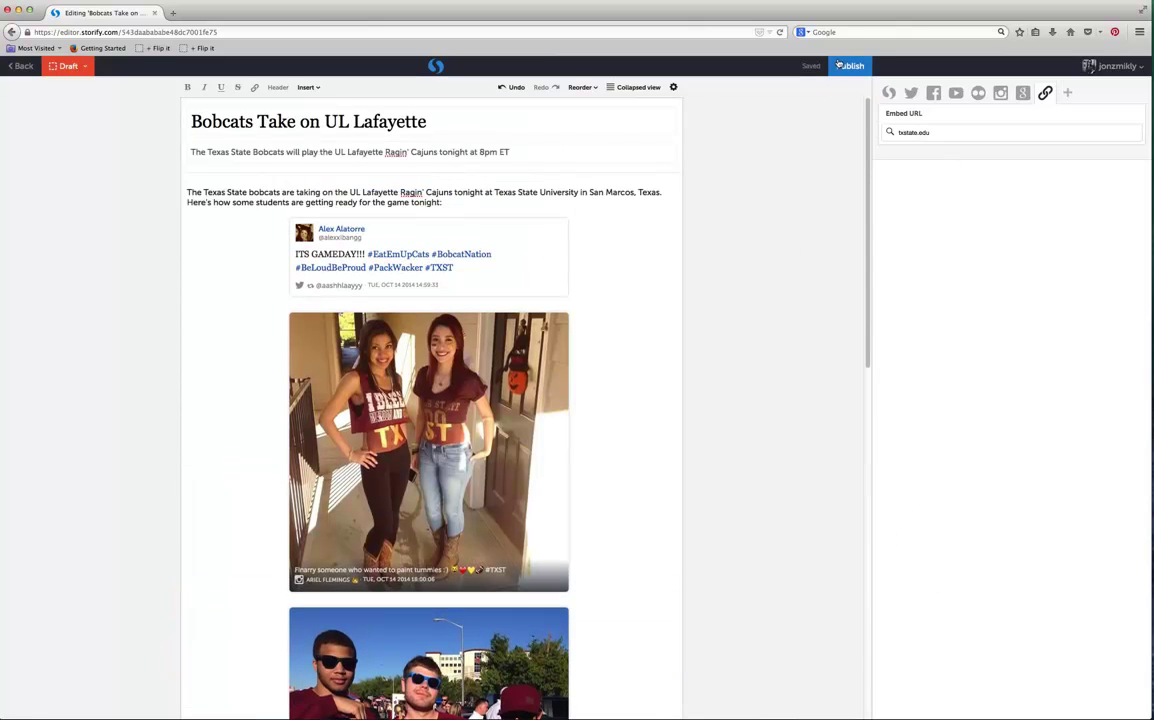
{"action": "left_click", "coordinate": [842, 65]}
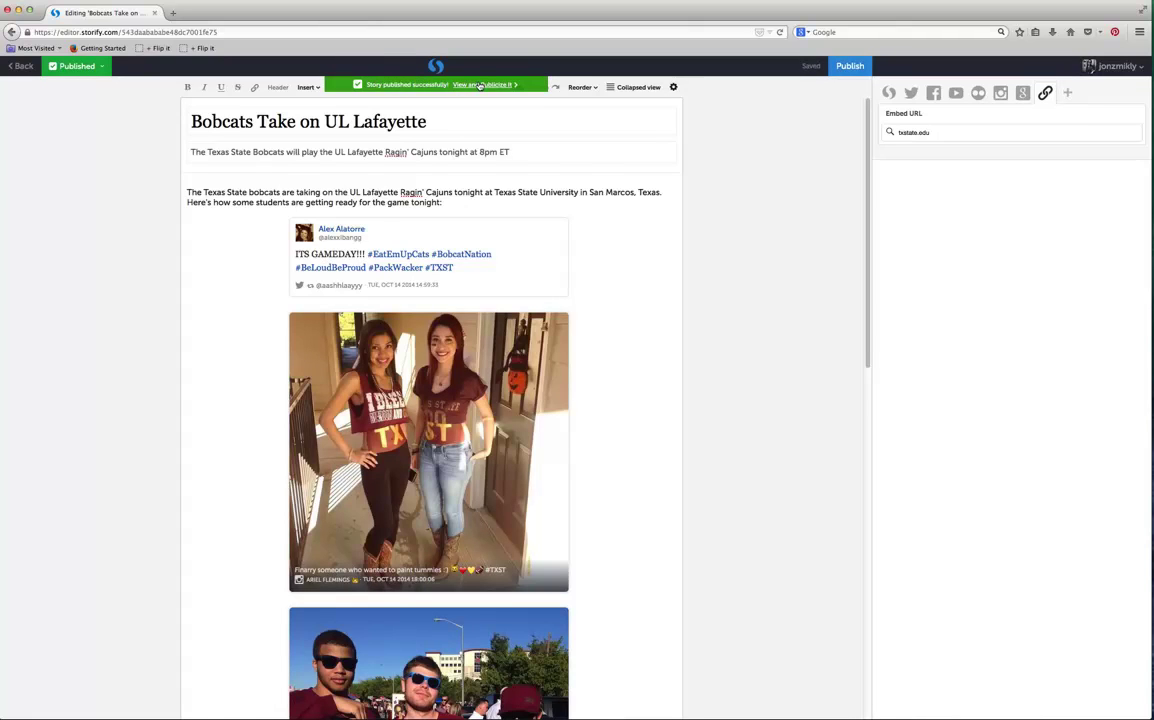
{"action": "left_click", "coordinate": [850, 66]}
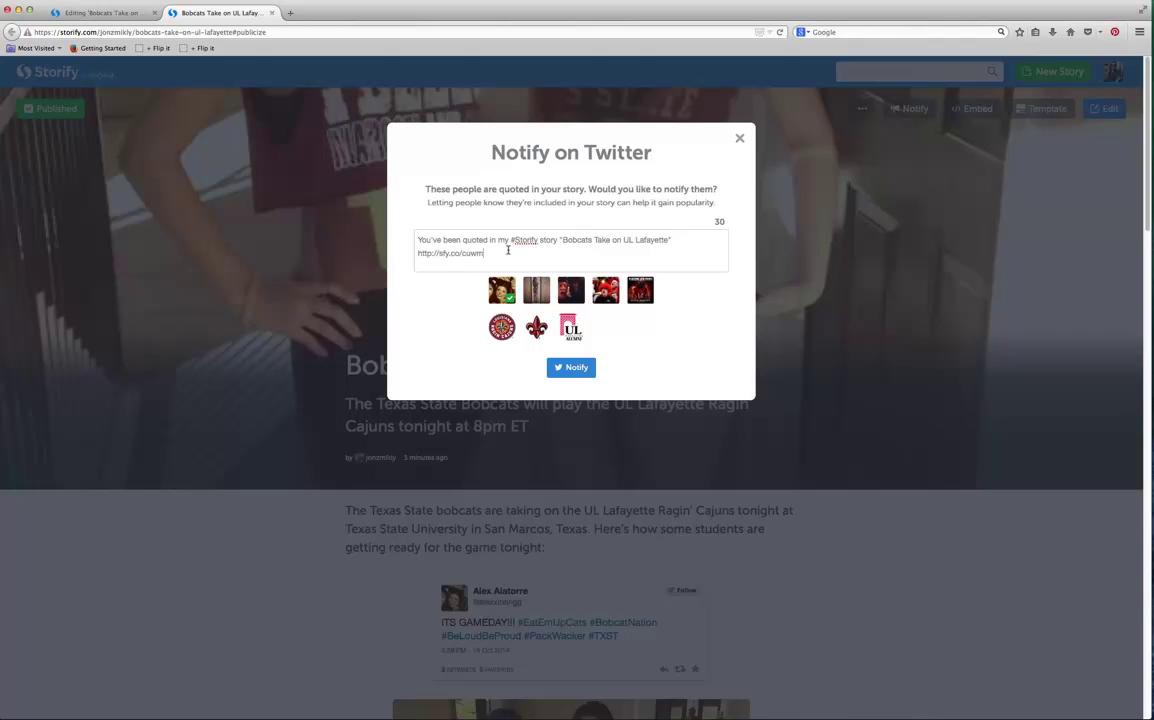
{"action": "left_click", "coordinate": [737, 136]}
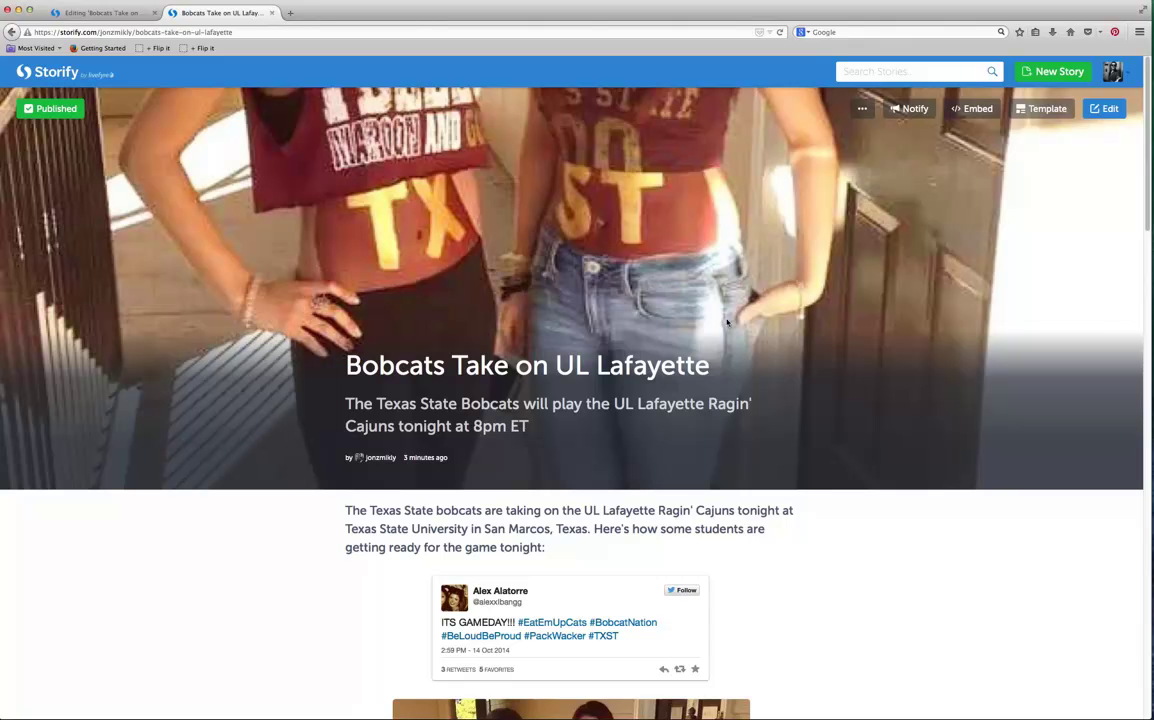
{"action": "scroll", "coordinate": [805, 576], "scroll_direction": "down", "scroll_amount": 3}
{"action": "scroll", "coordinate": [876, 559], "scroll_direction": "up", "scroll_amount": 3}
{"action": "scroll", "coordinate": [803, 505], "scroll_direction": "down", "scroll_amount": 15}
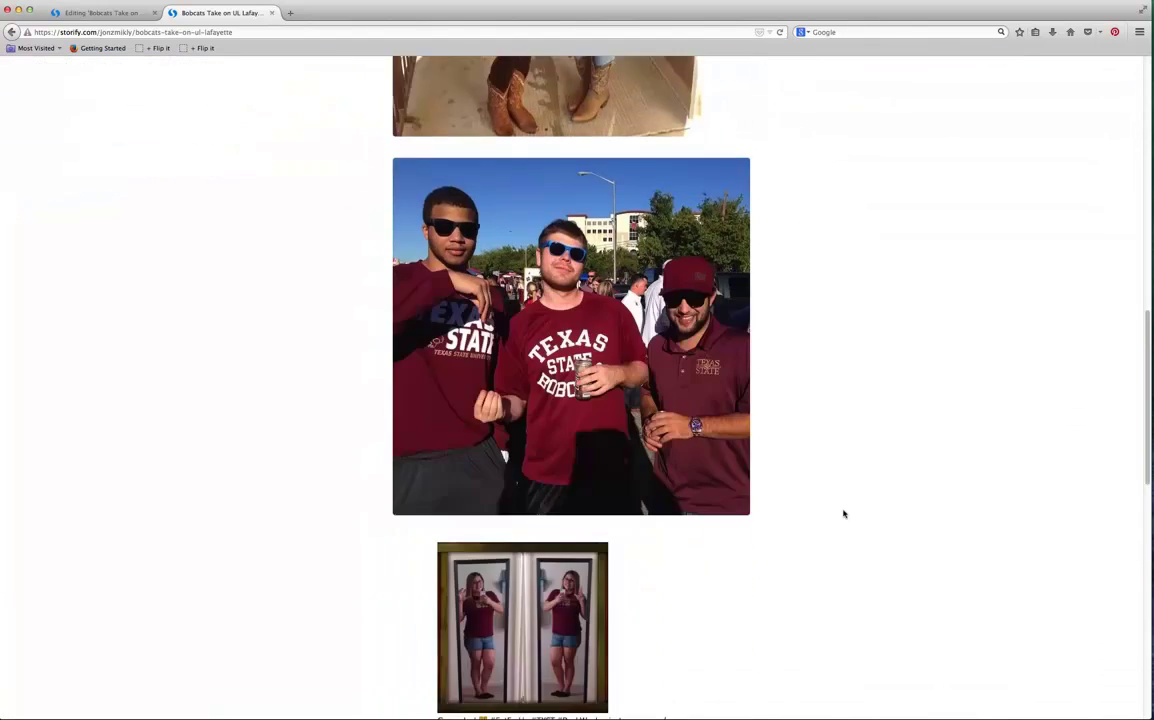
{"action": "scroll", "coordinate": [843, 514], "scroll_direction": "down", "scroll_amount": 5}
{"action": "scroll", "coordinate": [843, 514], "scroll_direction": "up", "scroll_amount": 20}
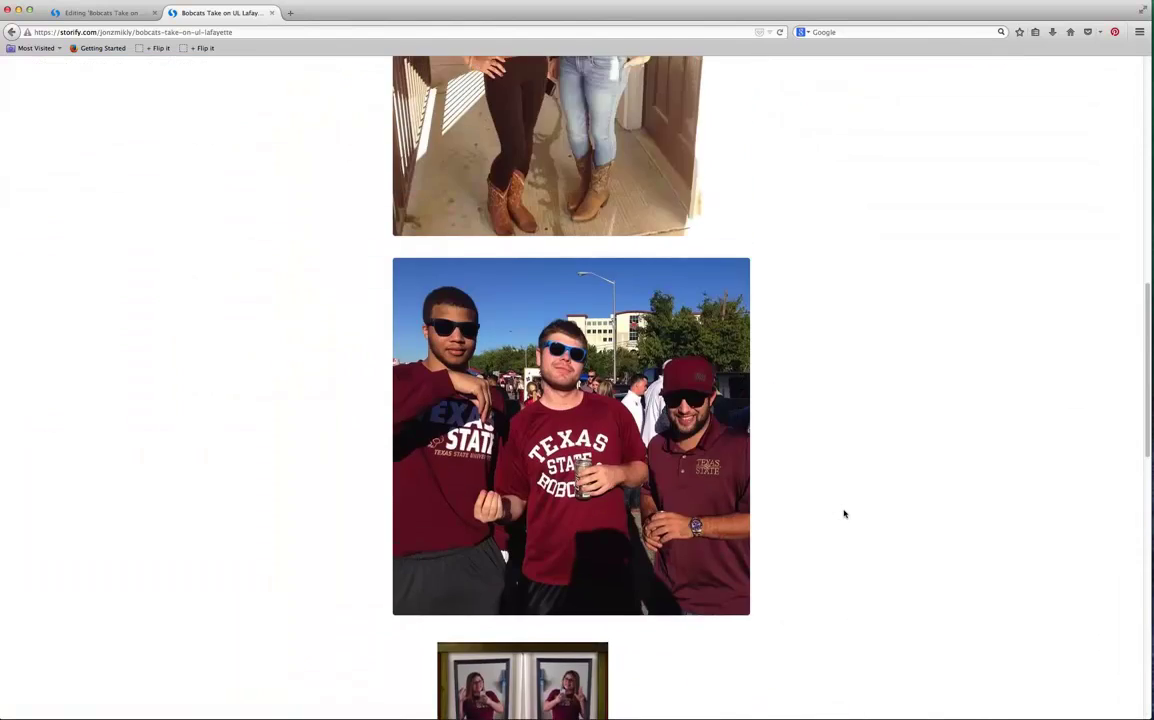